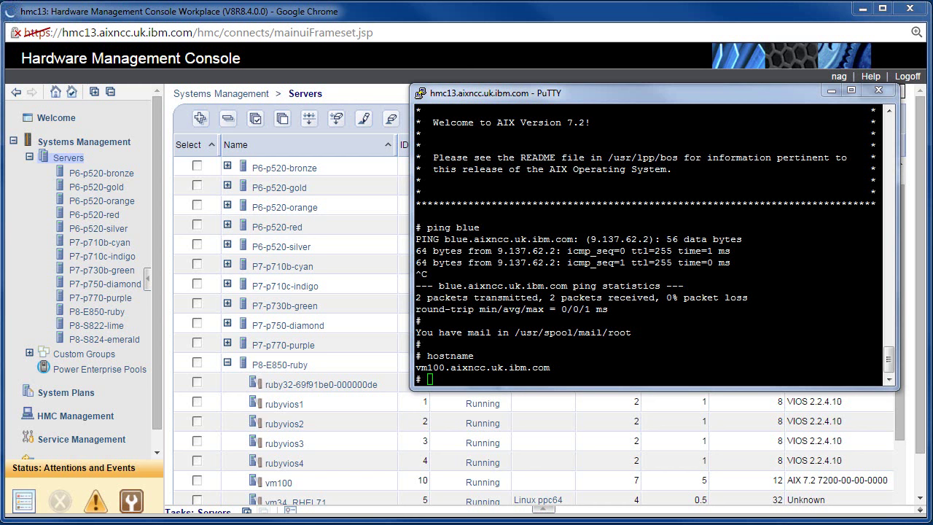
Switch to the PuTTY session on vm100 to review the ping and hostname output
{"action": "key", "text": "alt+Tab"}
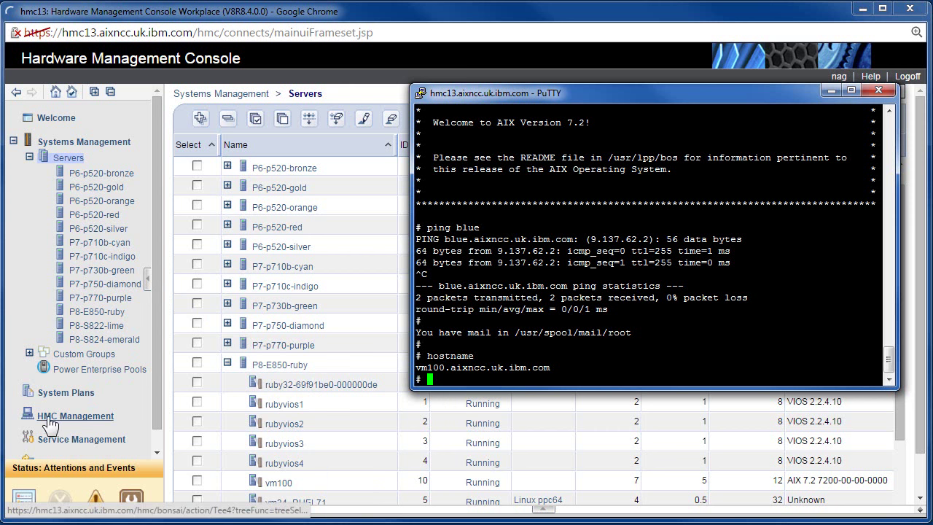
Return to the Chrome HMC window and select HMC Management in the navigation tree
{"action": "left_click", "coordinate": [92, 419]}
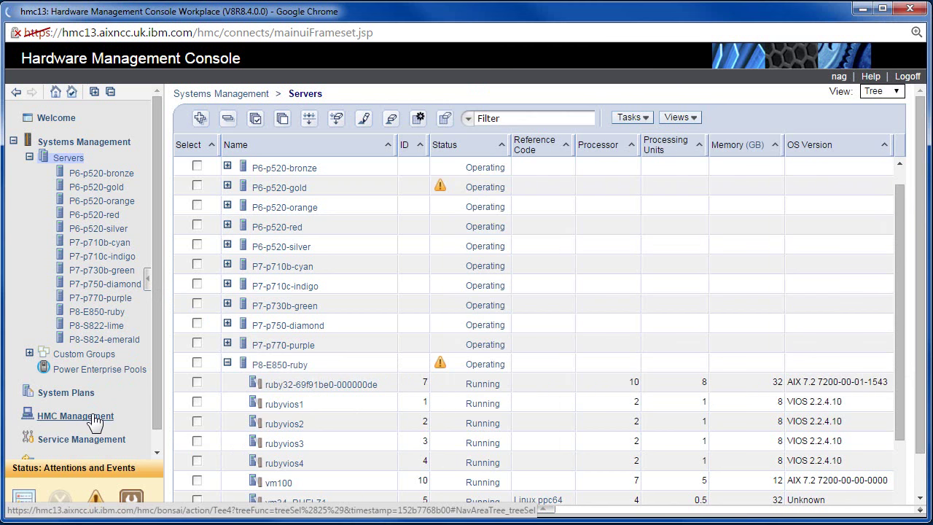
{"action": "left_click", "coordinate": [95, 421]}
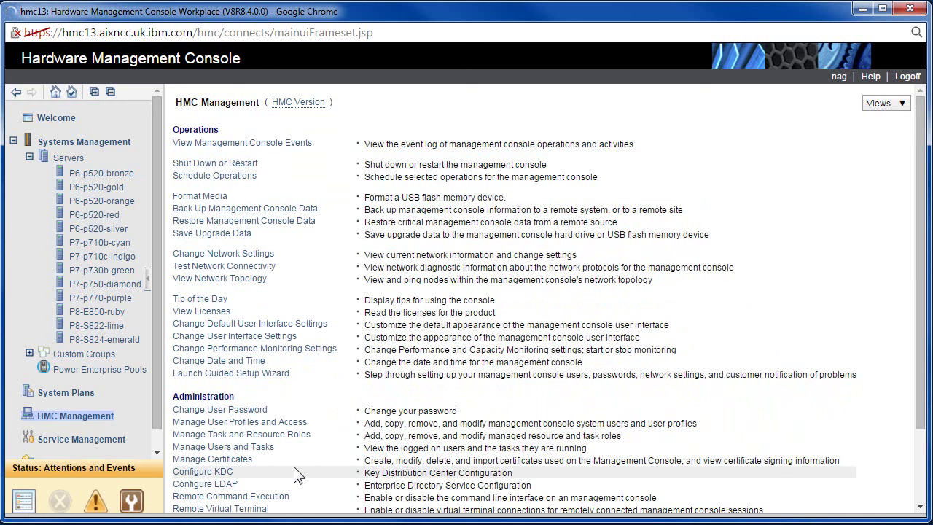
{"action": "mouse_move", "coordinate": [295, 102]}
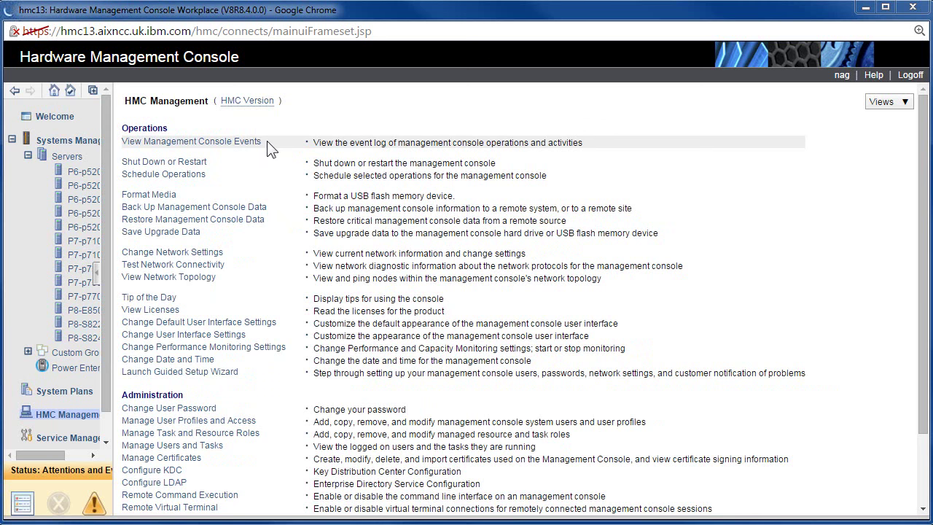
Cancel Shut Down or Restart after trying both options, then start Back Up Management Console Data
{"action": "left_click", "coordinate": [186, 166]}
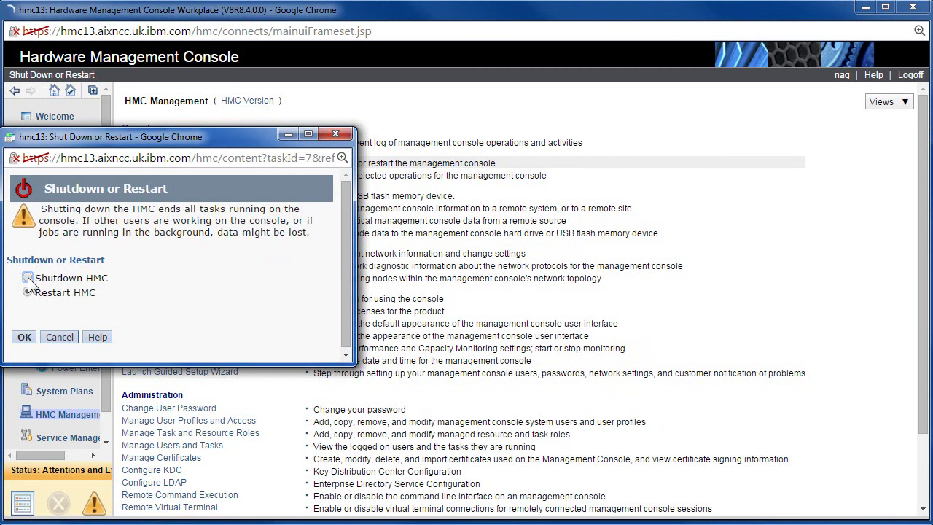
{"action": "left_click", "coordinate": [28, 277]}
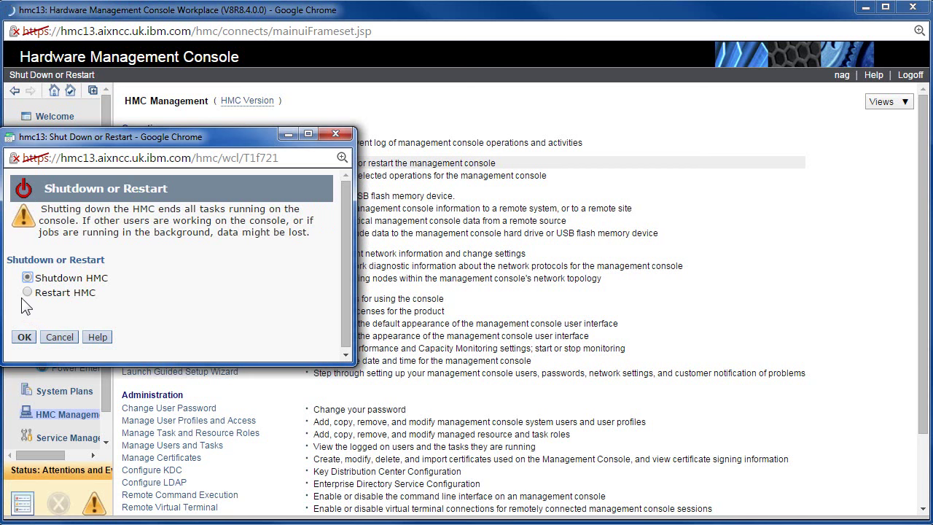
{"action": "left_click", "coordinate": [27, 292]}
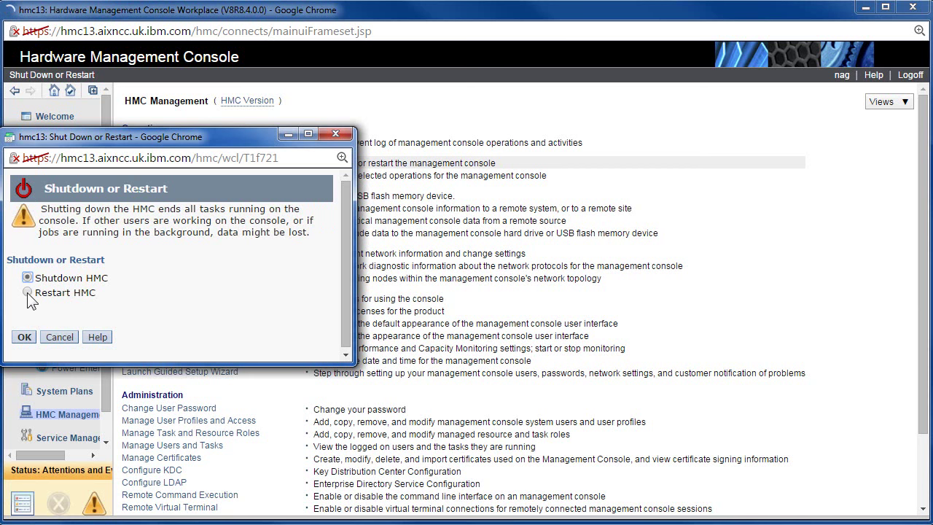
{"action": "left_click", "coordinate": [58, 336]}
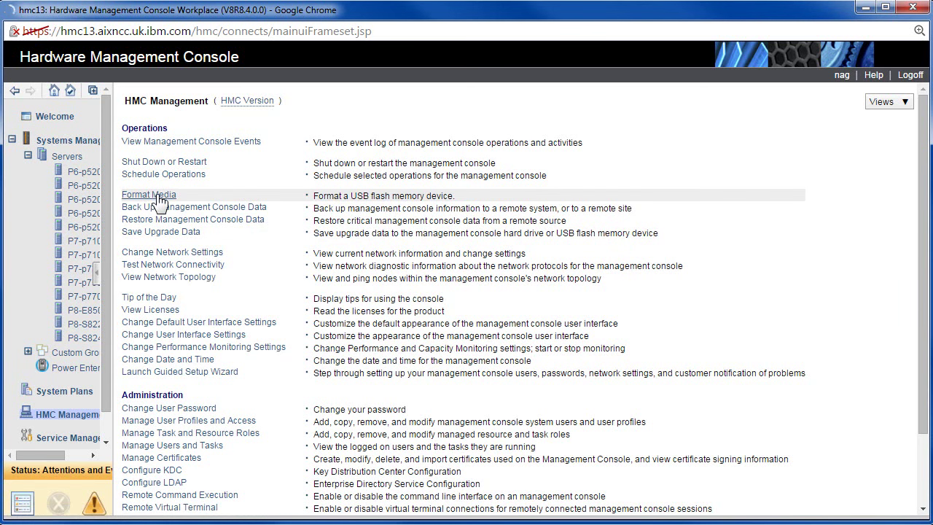
{"action": "left_click", "coordinate": [238, 209]}
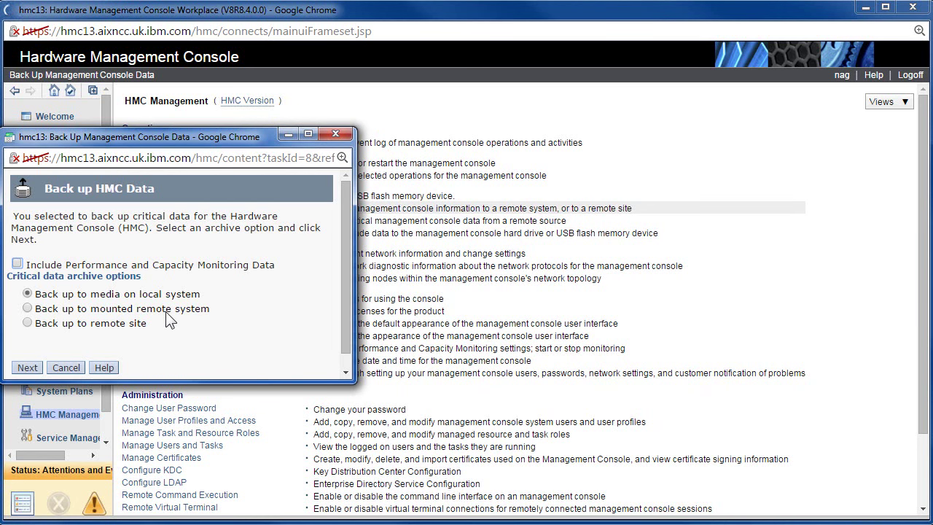
Try a mounted remote system backup including performance data, then abandon it
{"action": "left_click", "coordinate": [27, 309]}
{"action": "left_click", "coordinate": [18, 265]}
{"action": "left_click", "coordinate": [29, 368]}
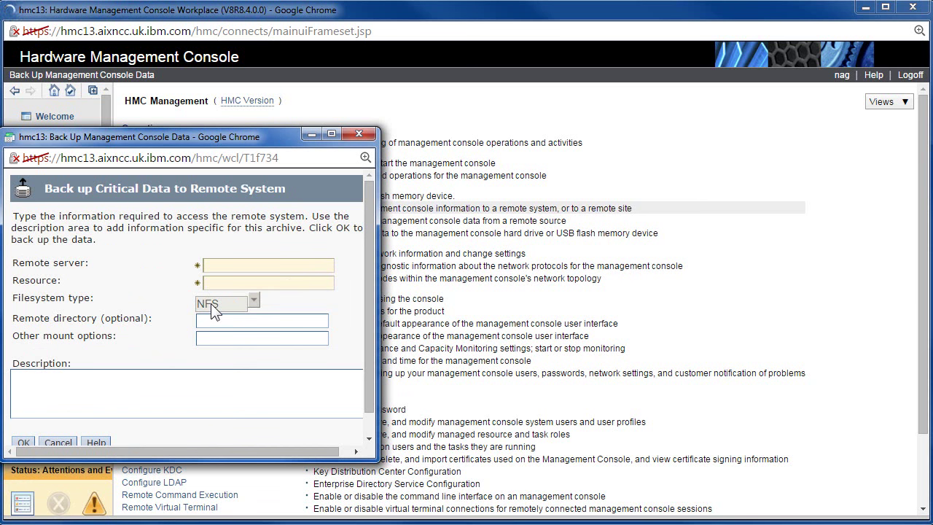
{"action": "left_click", "coordinate": [63, 442]}
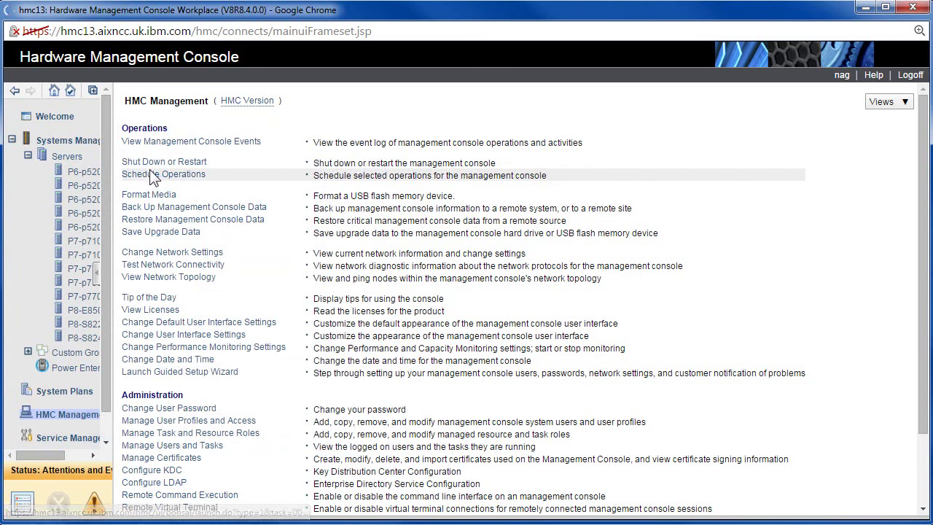
Restart the console data backup and proceed with the remote site option
{"action": "left_click", "coordinate": [146, 210]}
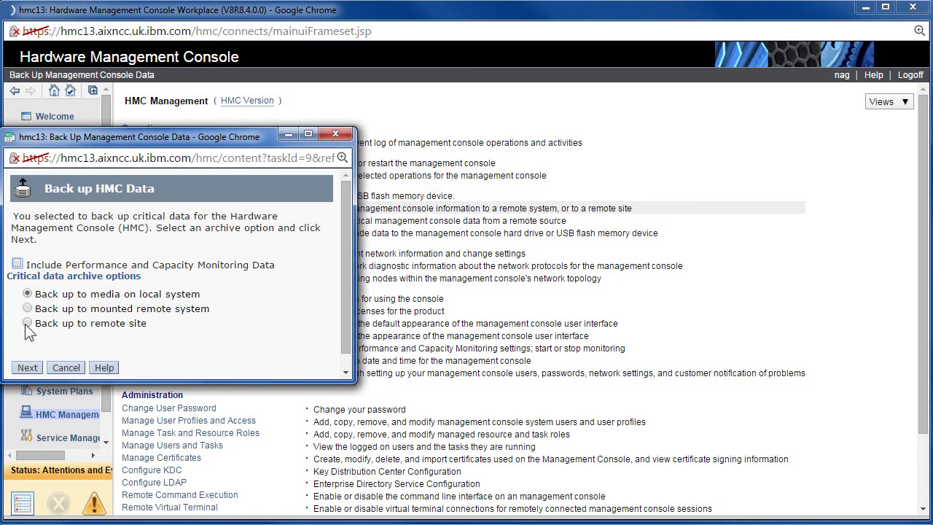
{"action": "left_click", "coordinate": [27, 323]}
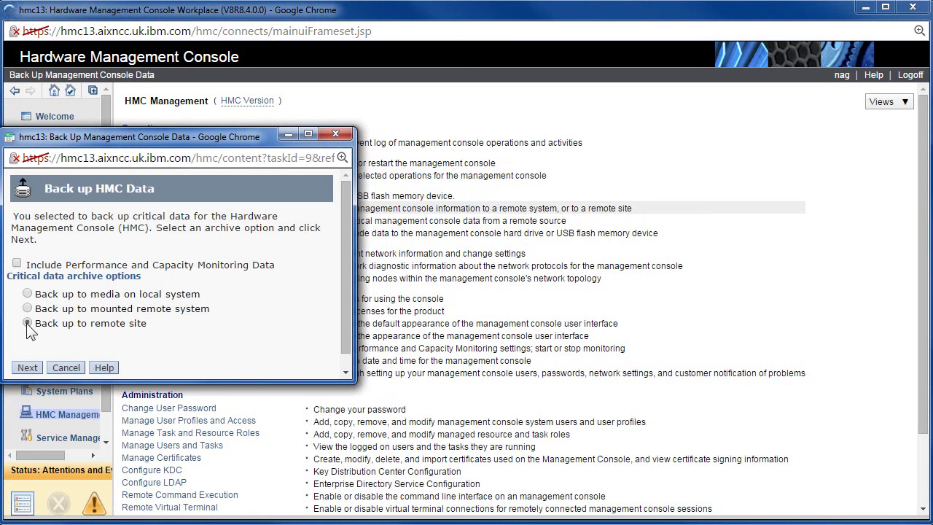
{"action": "left_click", "coordinate": [27, 367]}
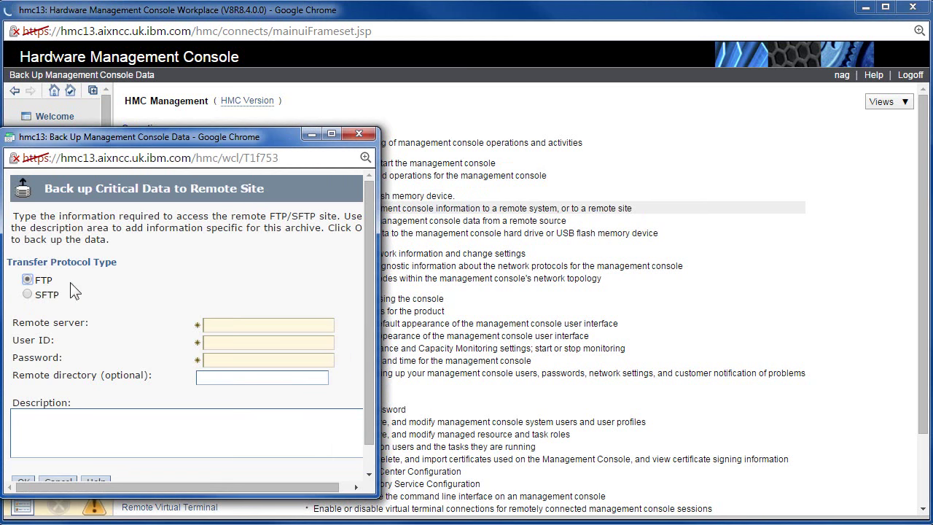
{"action": "scroll", "coordinate": [112, 309], "scroll_direction": "down", "scroll_amount": 1}
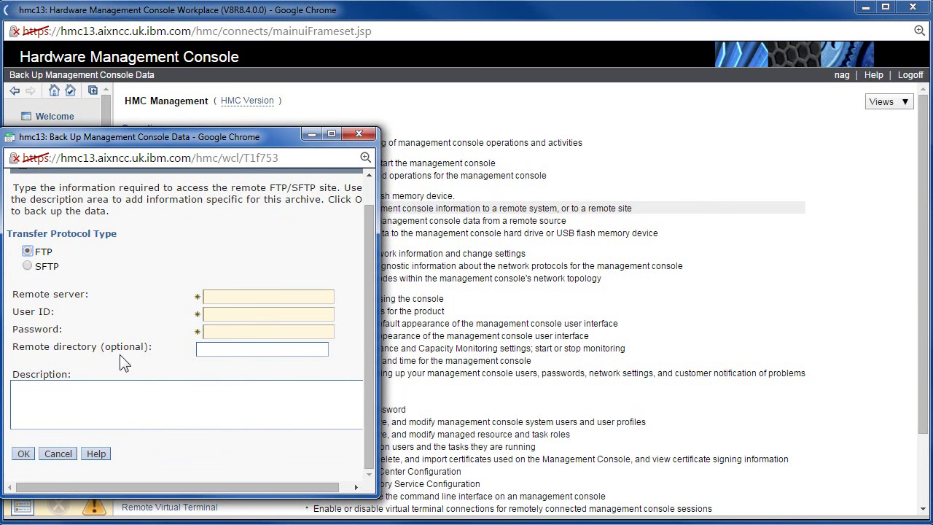
Cancel the remote site backup without running it
{"action": "left_click", "coordinate": [64, 456]}
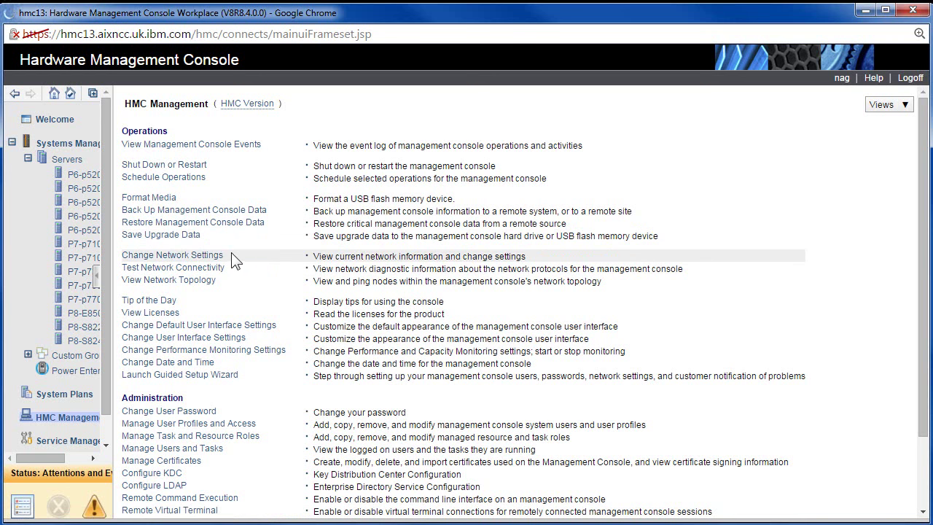
Open Change Network Settings and display eth0's LAN adapter details (private, DHCP 172.16.0.3–172.16.255.254)
{"action": "left_click", "coordinate": [198, 259]}
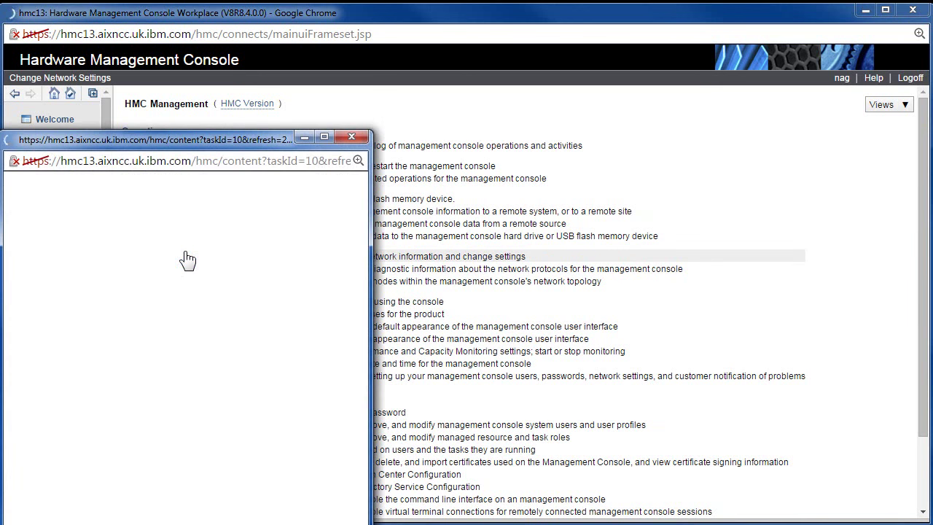
{"action": "left_click_drag", "start_coordinate": [149, 139], "coordinate": [191, 73]}
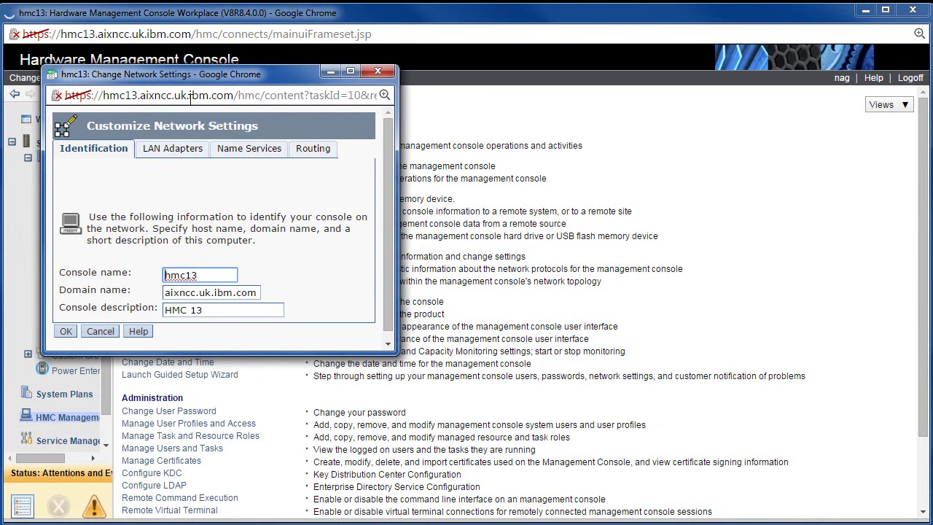
{"action": "left_click", "coordinate": [163, 150]}
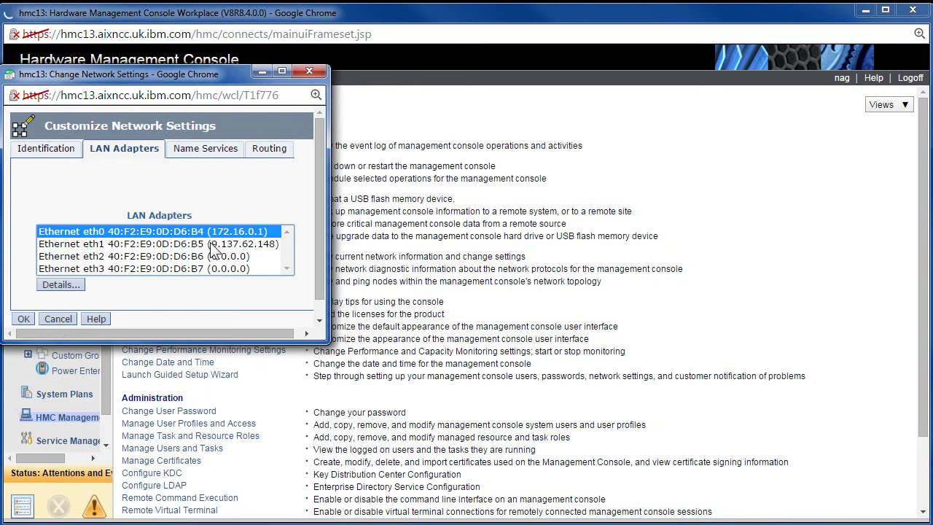
{"action": "left_click", "coordinate": [234, 244]}
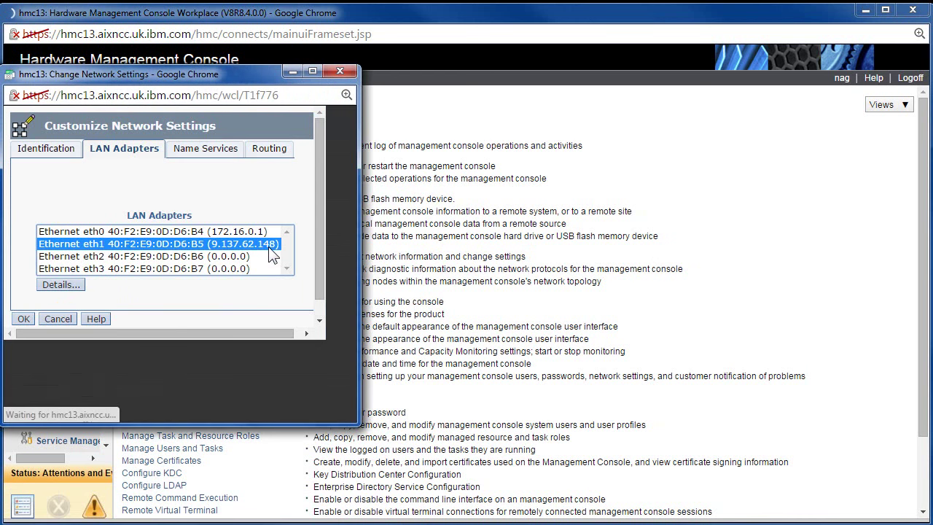
{"action": "left_click", "coordinate": [229, 232]}
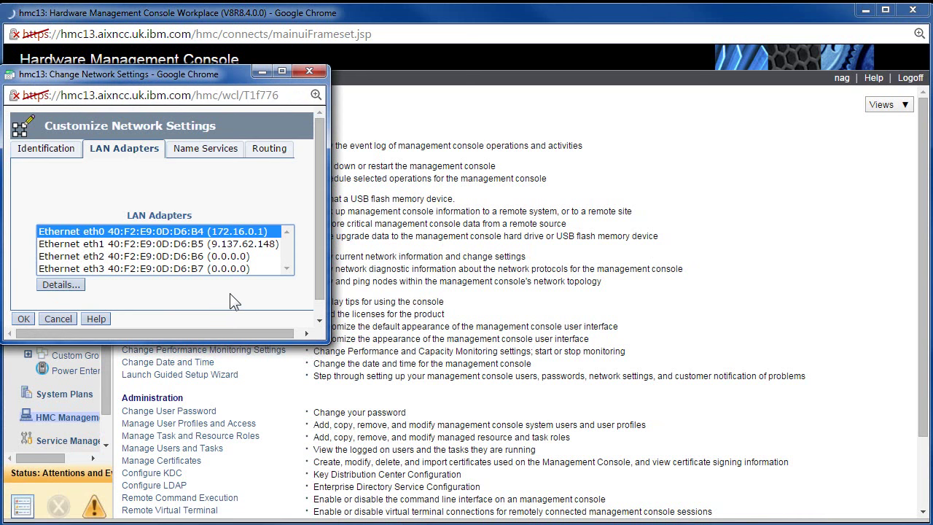
{"action": "left_click", "coordinate": [64, 287]}
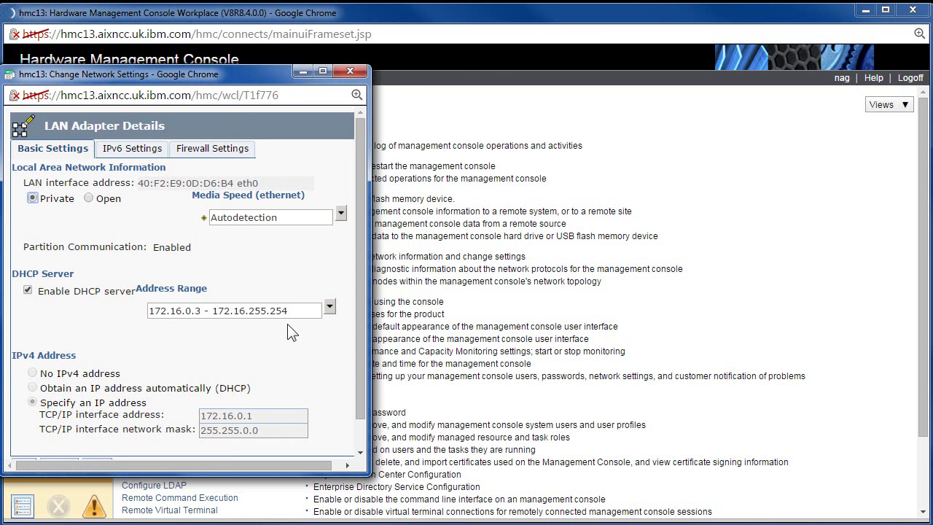
Review the eth0 adapter's firewall settings
{"action": "left_click", "coordinate": [213, 151]}
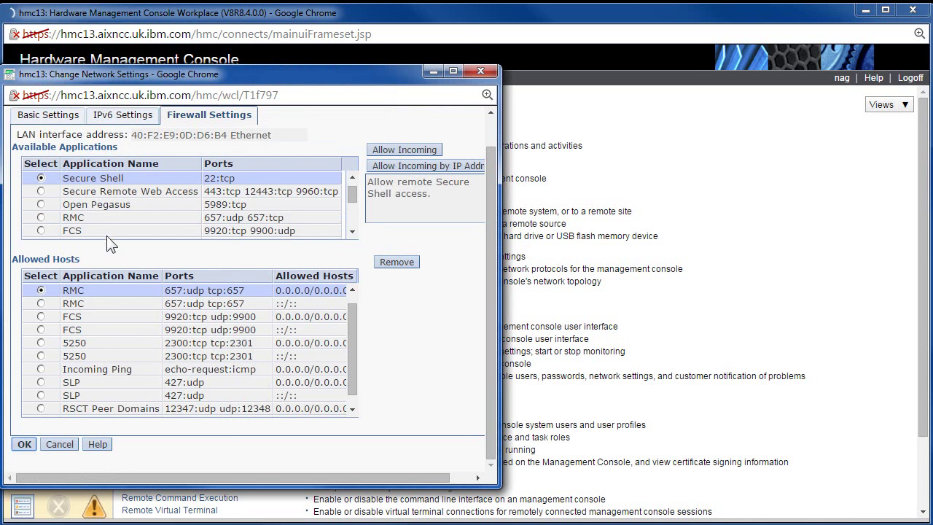
{"action": "left_click", "coordinate": [351, 228]}
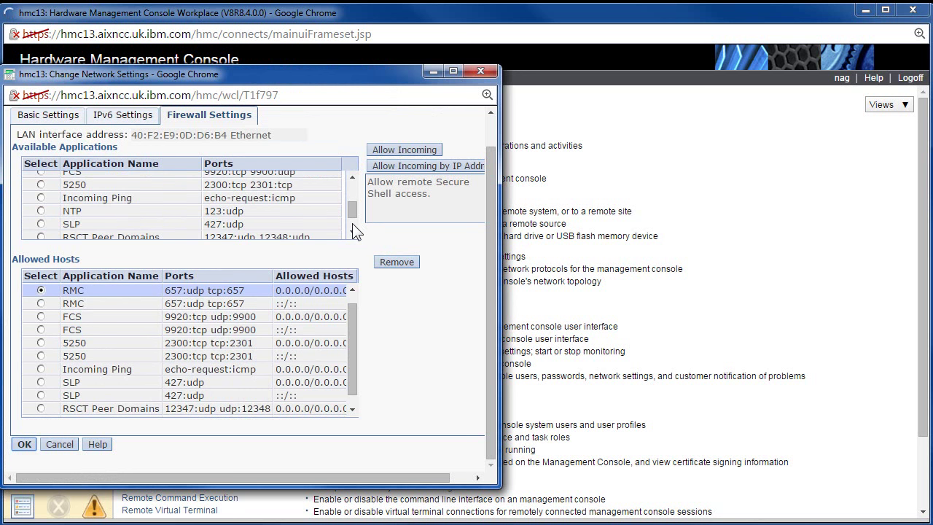
{"action": "left_click", "coordinate": [352, 225]}
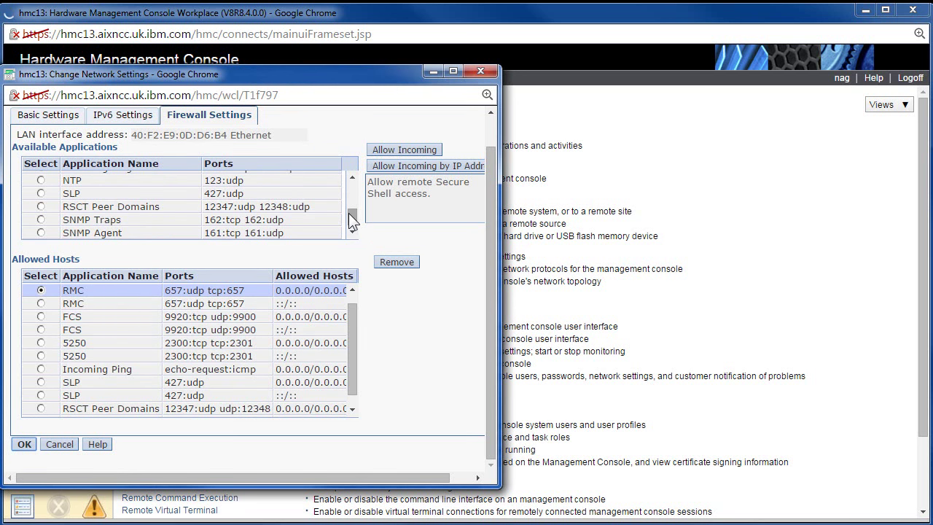
{"action": "left_click_drag", "start_coordinate": [349, 221], "coordinate": [354, 180]}
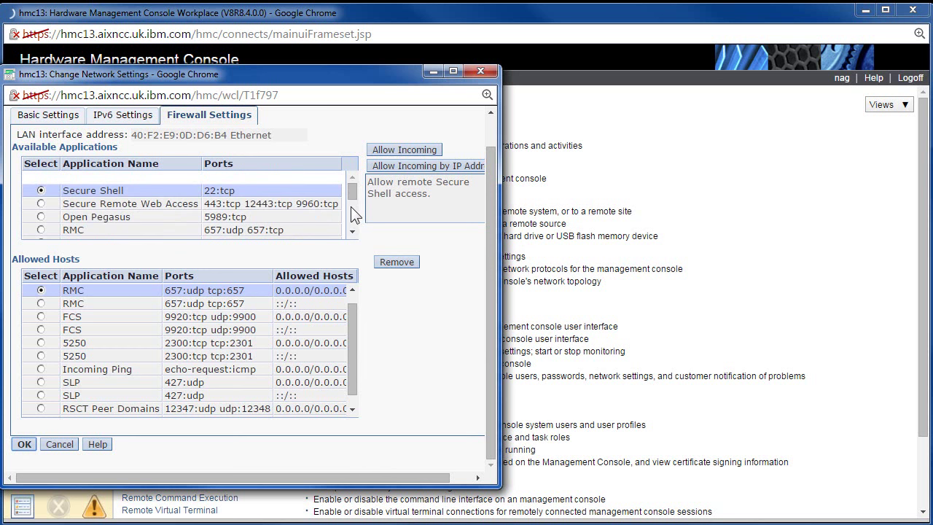
{"action": "left_click", "coordinate": [352, 207]}
{"action": "left_click", "coordinate": [352, 219]}
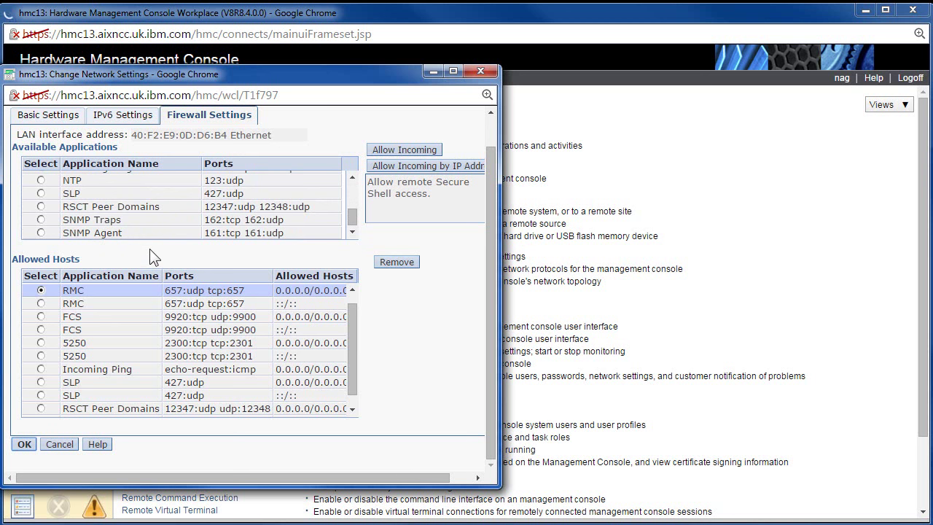
{"action": "scroll", "coordinate": [356, 345], "scroll_direction": "down", "scroll_amount": 1}
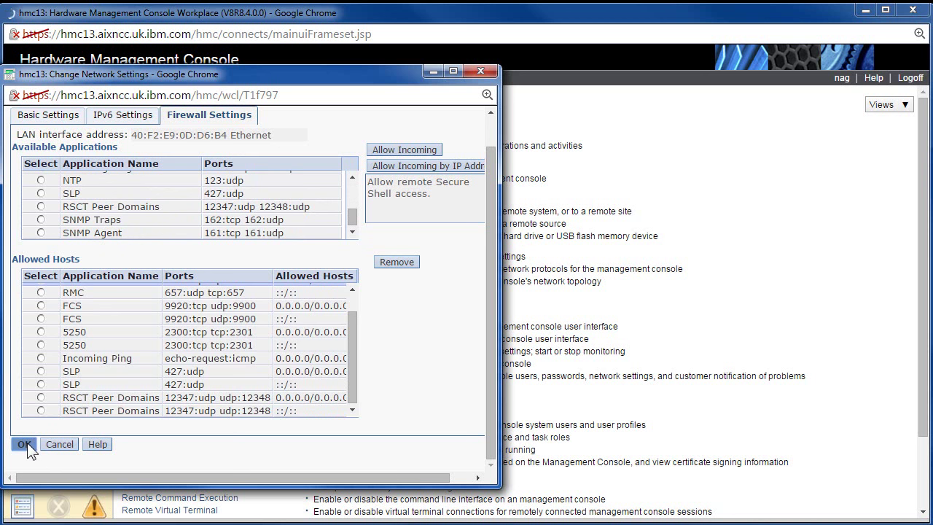
Check the LAN Adapters, Name Services and Routing settings, then cancel without changes
{"action": "left_click", "coordinate": [26, 444]}
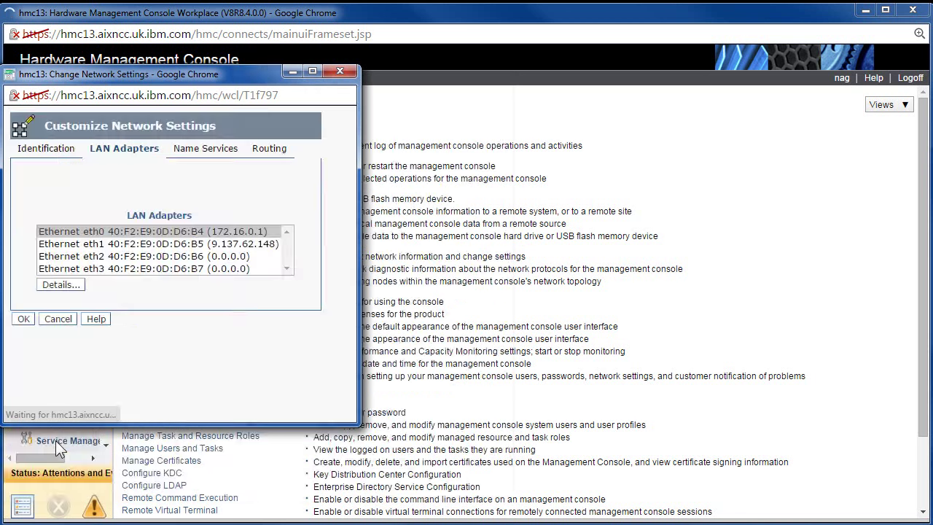
{"action": "left_click", "coordinate": [201, 151]}
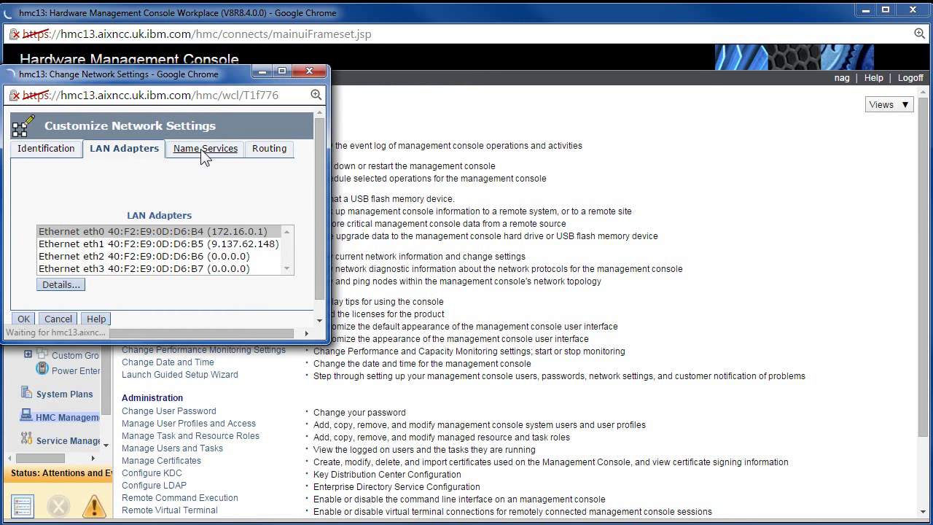
{"action": "left_click", "coordinate": [264, 153]}
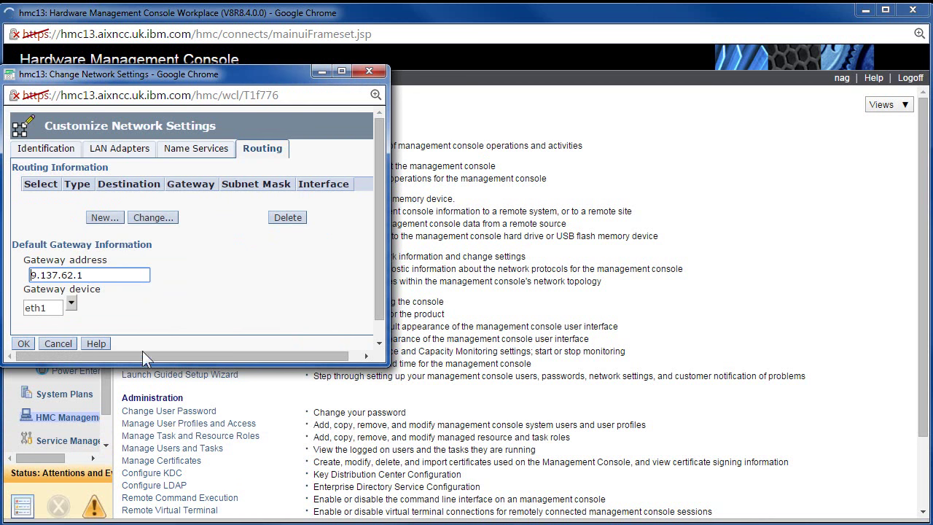
{"action": "left_click", "coordinate": [59, 344]}
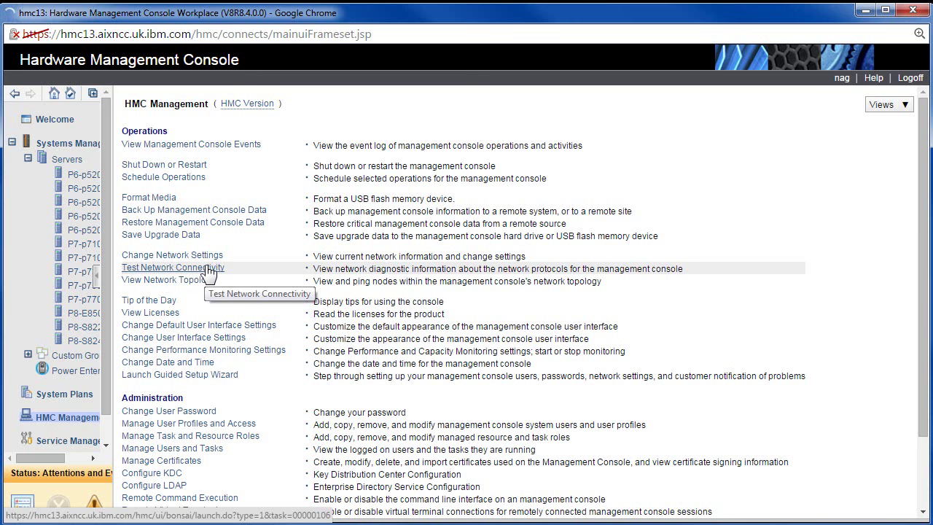
{"action": "left_click", "coordinate": [210, 269]}
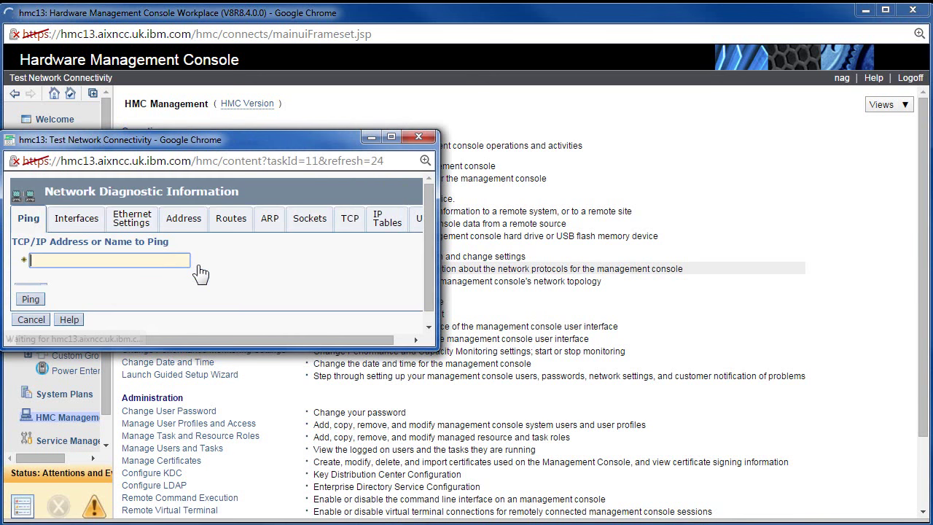
{"action": "left_click", "coordinate": [78, 222]}
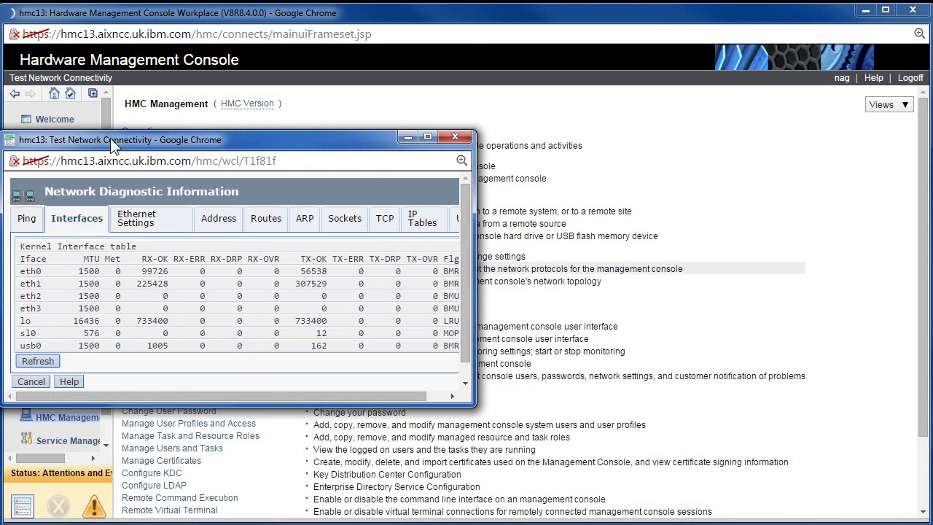
{"action": "left_click_drag", "start_coordinate": [110, 138], "coordinate": [109, 92]}
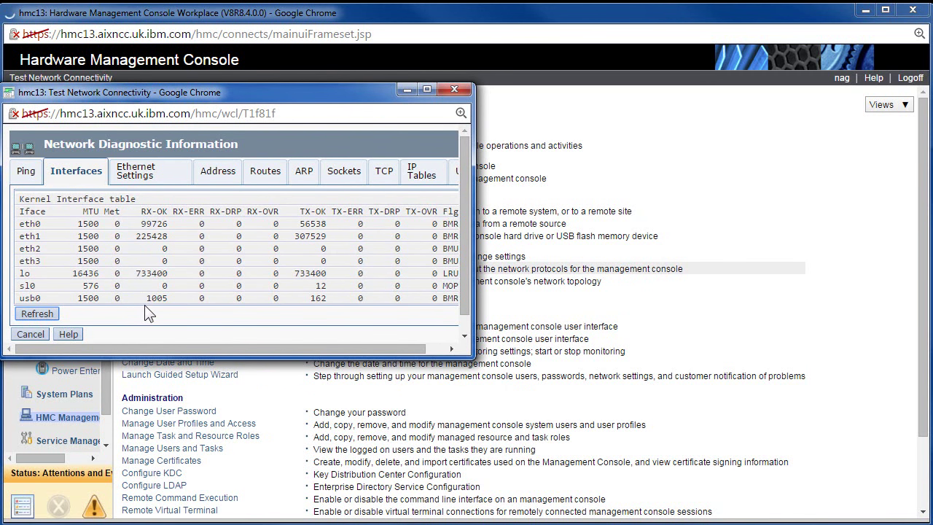
{"action": "left_click", "coordinate": [137, 175]}
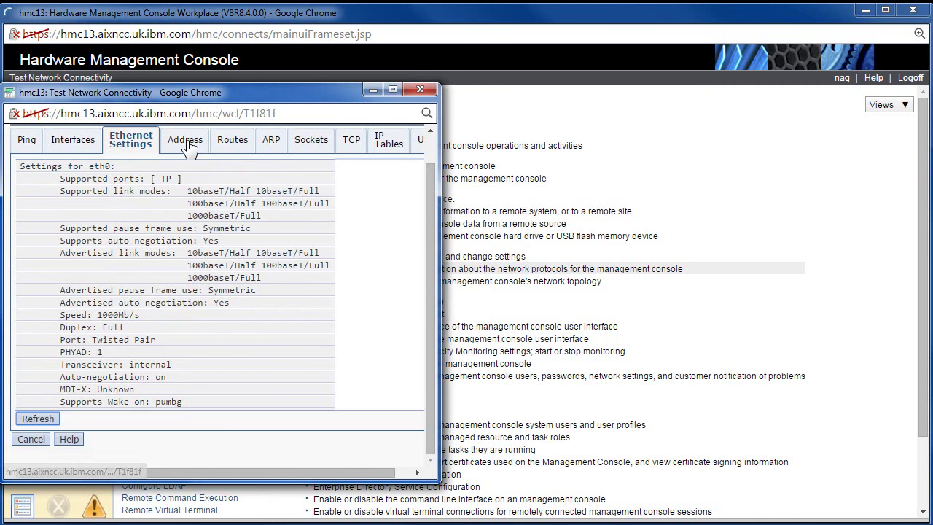
{"action": "left_click", "coordinate": [188, 146]}
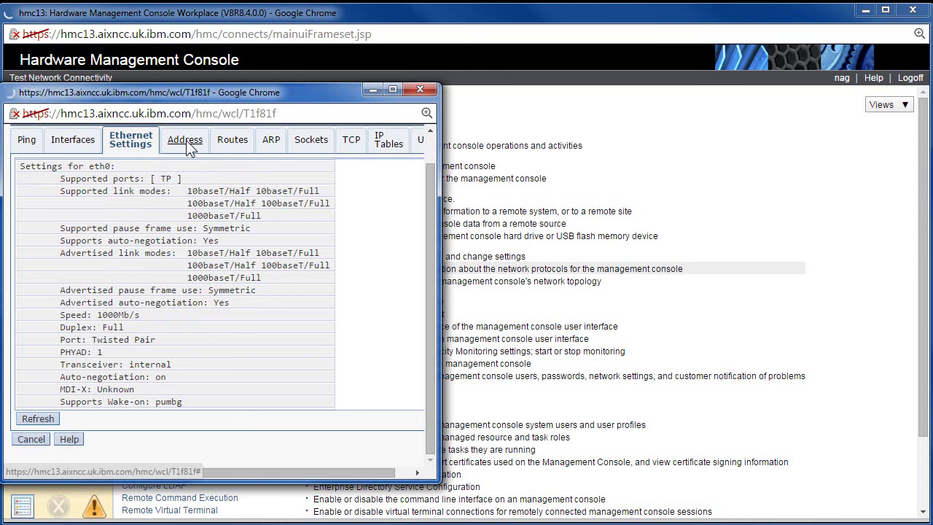
{"action": "left_click", "coordinate": [233, 170]}
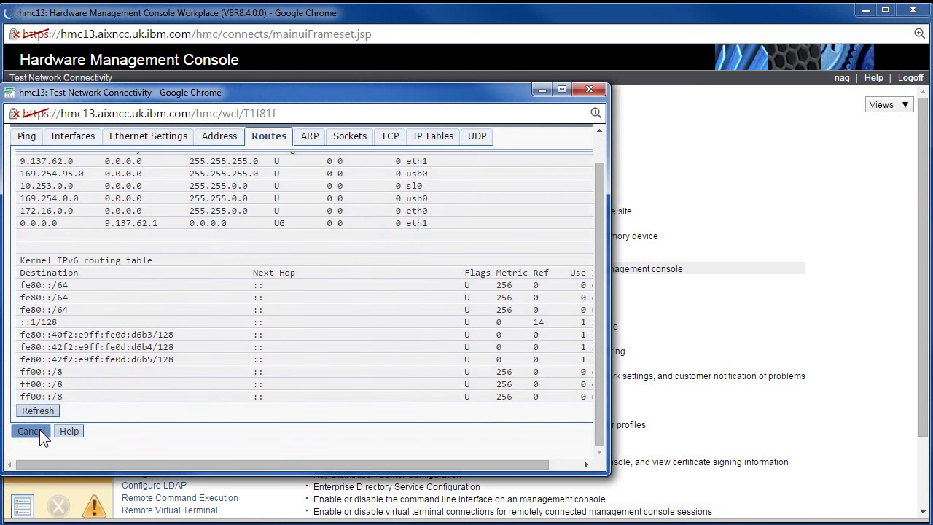
{"action": "left_click", "coordinate": [39, 430]}
{"action": "left_click", "coordinate": [191, 281]}
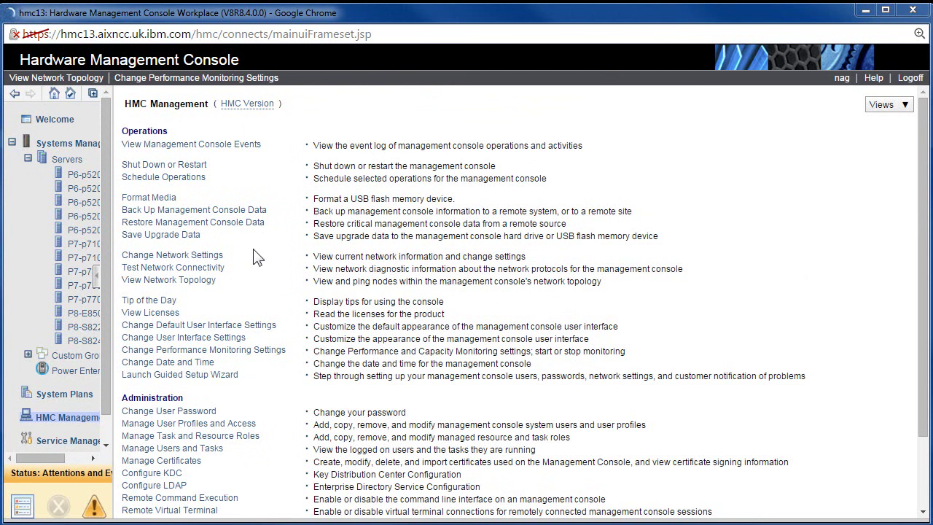
Read three Tip of the Day entries, leave show-at-logon off, and close the tips
{"action": "left_click", "coordinate": [154, 300]}
{"action": "left_click_drag", "start_coordinate": [186, 180], "coordinate": [292, 118]}
{"action": "left_click", "coordinate": [204, 344]}
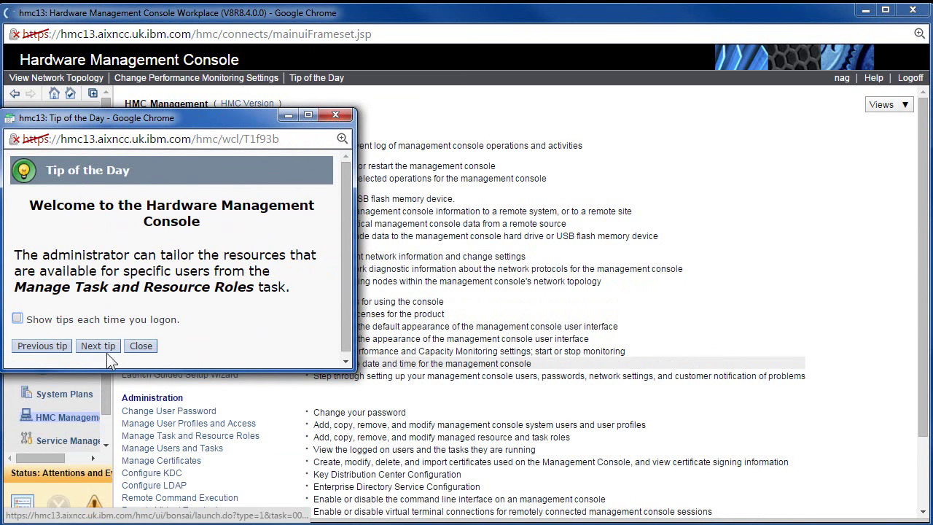
{"action": "left_click", "coordinate": [100, 348]}
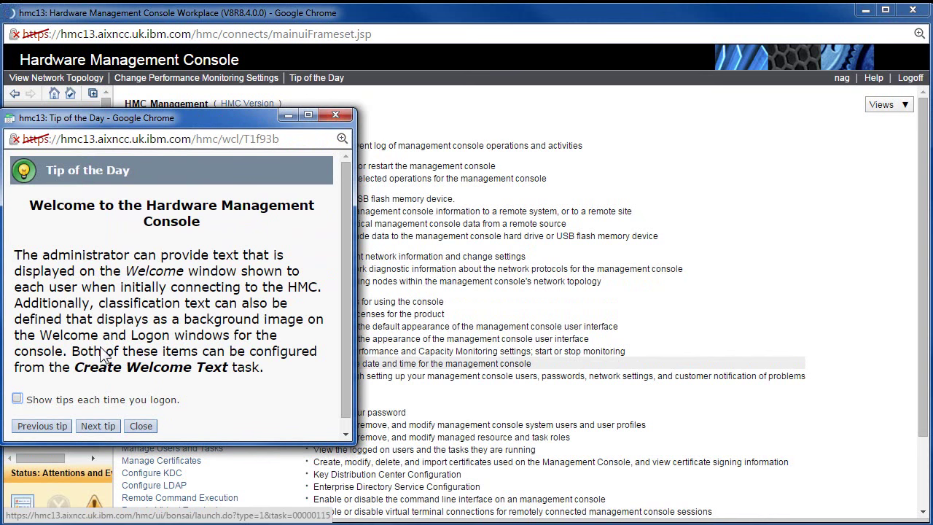
{"action": "left_click", "coordinate": [16, 398]}
{"action": "left_click", "coordinate": [17, 398]}
{"action": "left_click", "coordinate": [142, 427]}
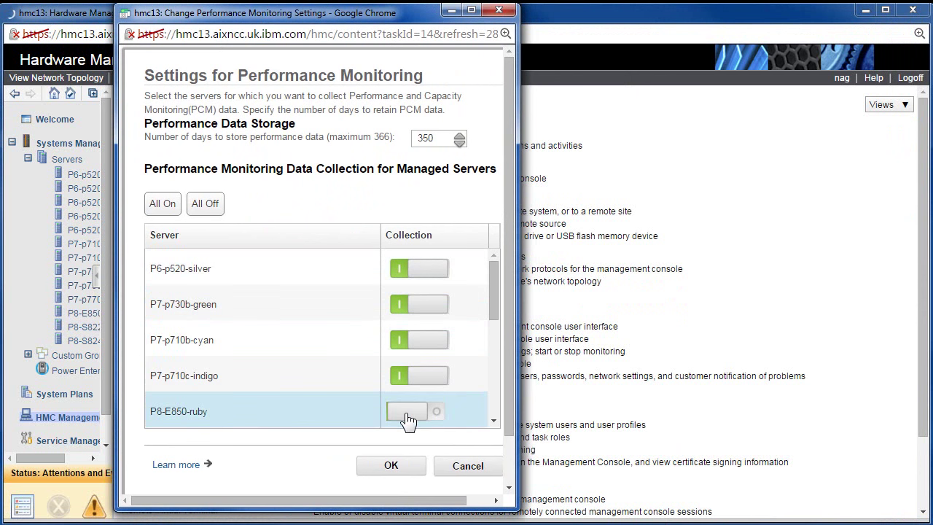
Enable collection for eight servers, P8-E850-ruby through P8-S824-emerald, and save with OK
{"action": "left_click_drag", "start_coordinate": [408, 419], "coordinate": [442, 410]}
{"action": "scroll", "coordinate": [492, 405], "scroll_direction": "down", "scroll_amount": 2}
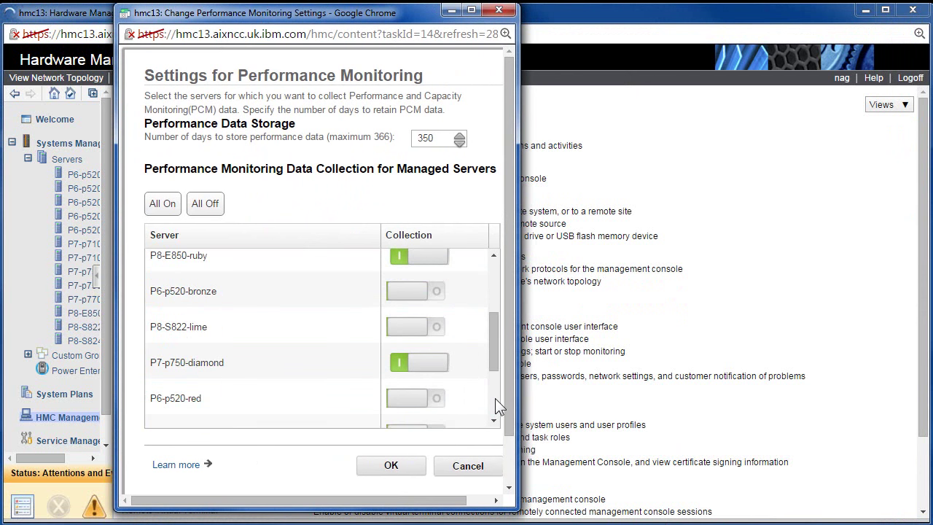
{"action": "left_click", "coordinate": [423, 301]}
{"action": "scroll", "coordinate": [419, 321], "scroll_direction": "down", "scroll_amount": 1}
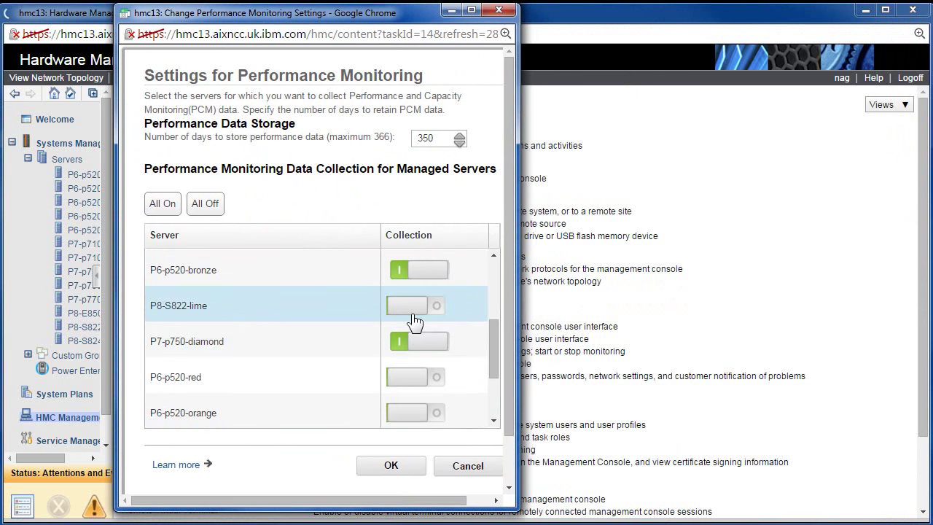
{"action": "left_click", "coordinate": [412, 310]}
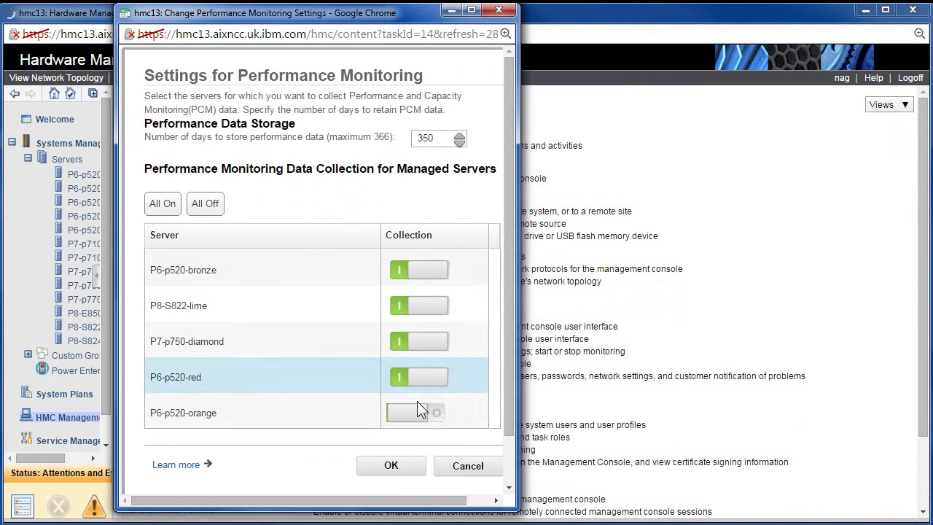
{"action": "left_click", "coordinate": [420, 379]}
{"action": "left_click", "coordinate": [416, 411]}
{"action": "left_click_drag", "start_coordinate": [493, 361], "coordinate": [492, 426]}
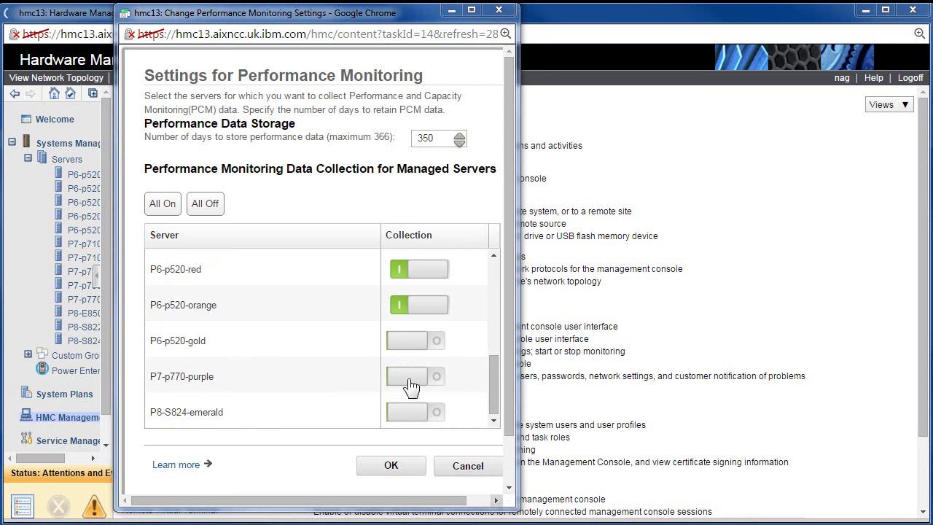
{"action": "left_click", "coordinate": [424, 344]}
{"action": "left_click", "coordinate": [435, 379]}
{"action": "left_click", "coordinate": [435, 413]}
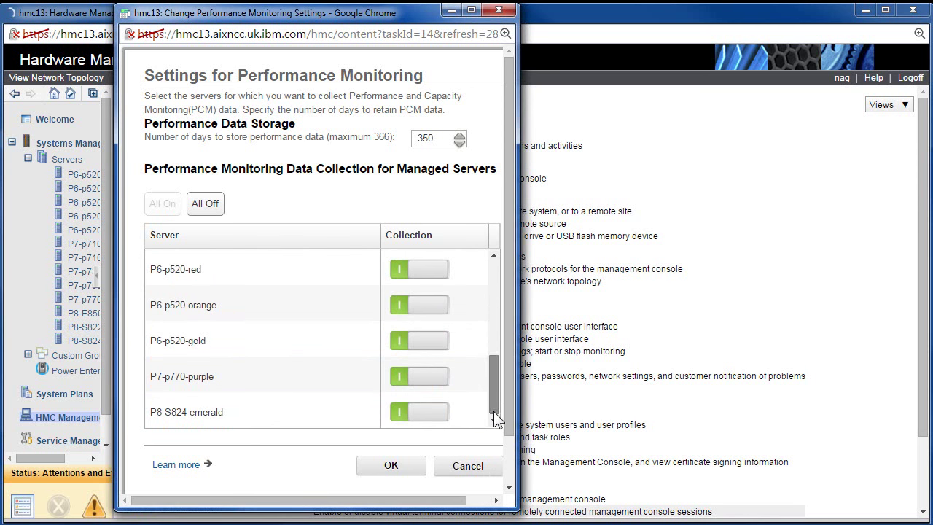
{"action": "scroll", "coordinate": [495, 414], "scroll_direction": "down", "scroll_amount": 1}
{"action": "left_click", "coordinate": [391, 412]}
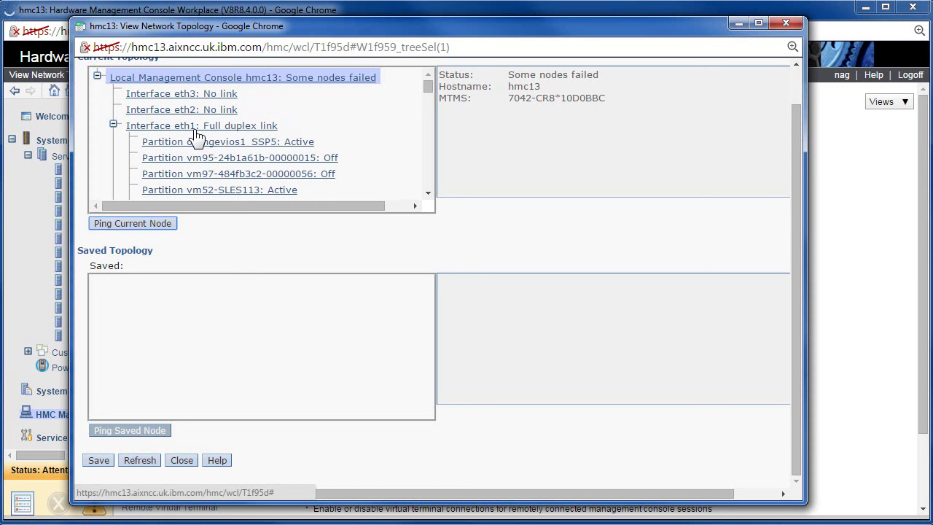
Compare topology details of eth1 (1000Mb/s, 9.137.62.148), orangevios1_SSP5 and partition vm95
{"action": "left_click", "coordinate": [218, 128]}
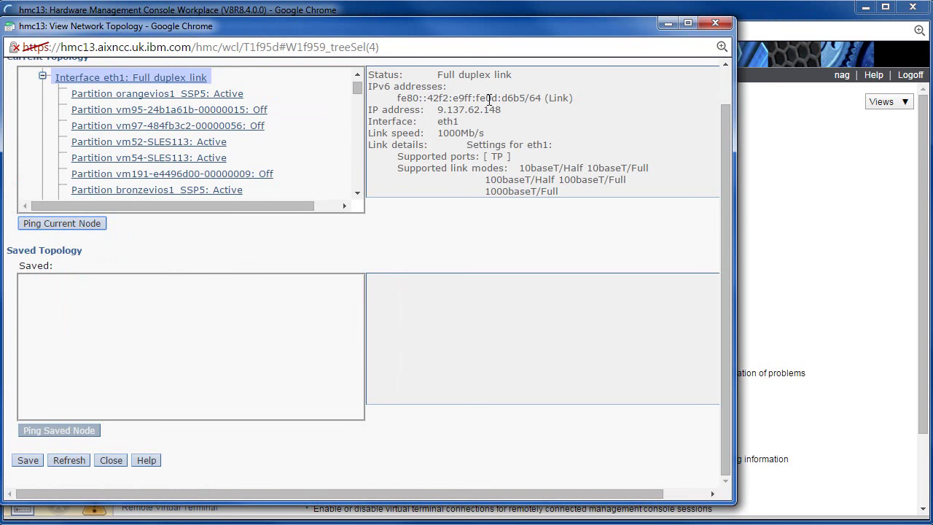
{"action": "left_click_drag", "start_coordinate": [441, 133], "coordinate": [500, 132]}
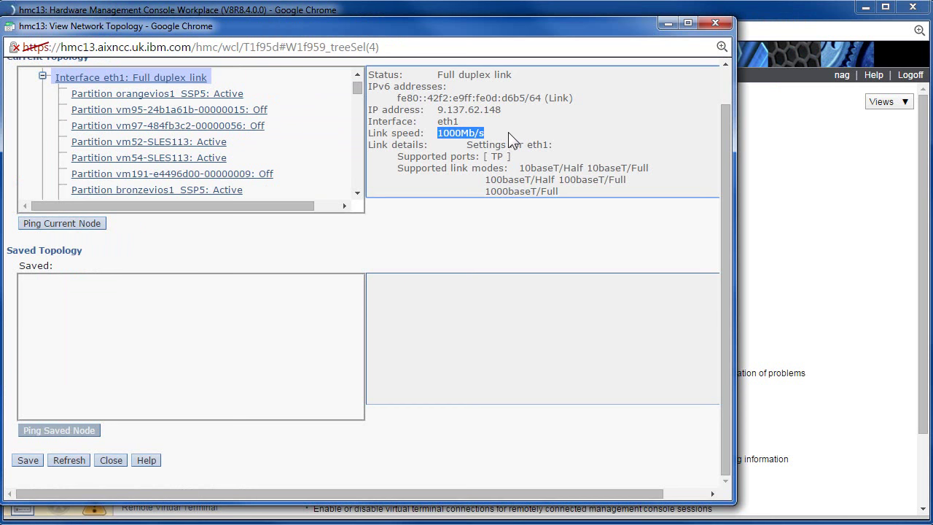
{"action": "left_click", "coordinate": [155, 99]}
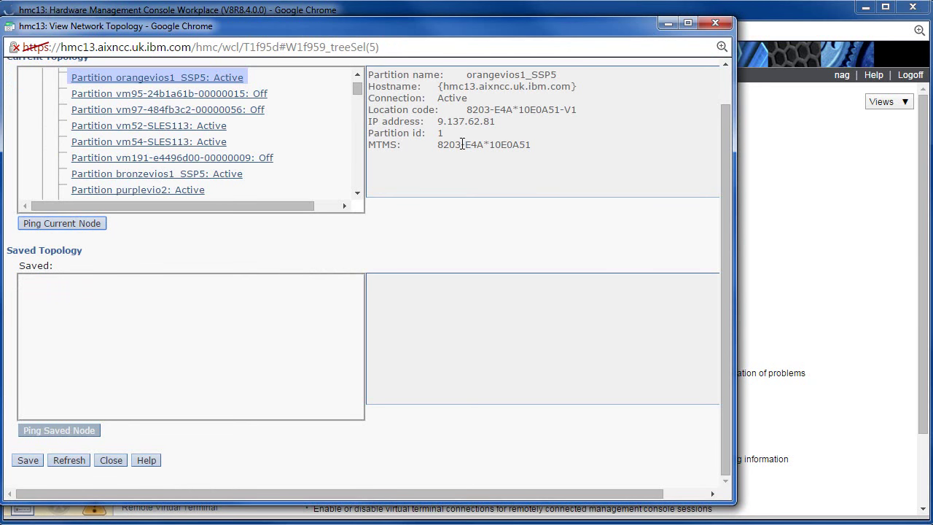
{"action": "left_click", "coordinate": [358, 75]}
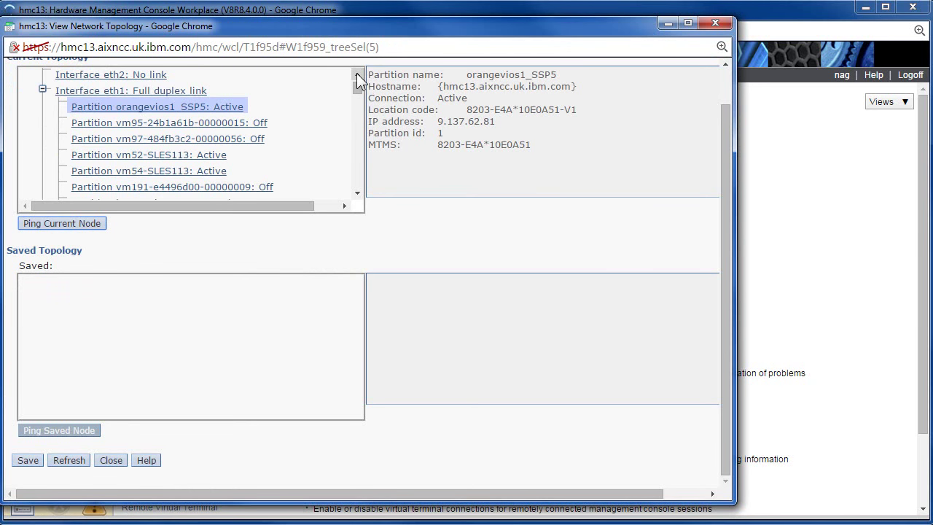
{"action": "left_click", "coordinate": [150, 90]}
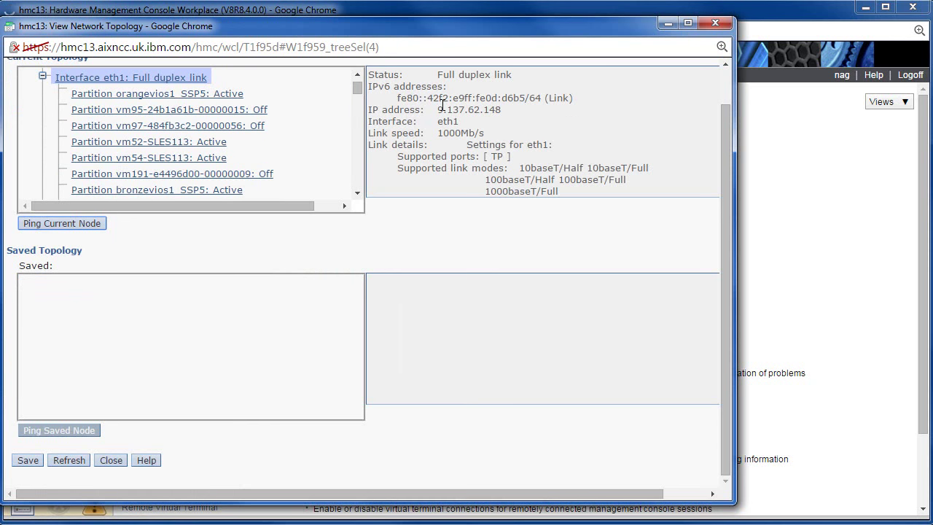
{"action": "left_click_drag", "start_coordinate": [437, 109], "coordinate": [503, 109]}
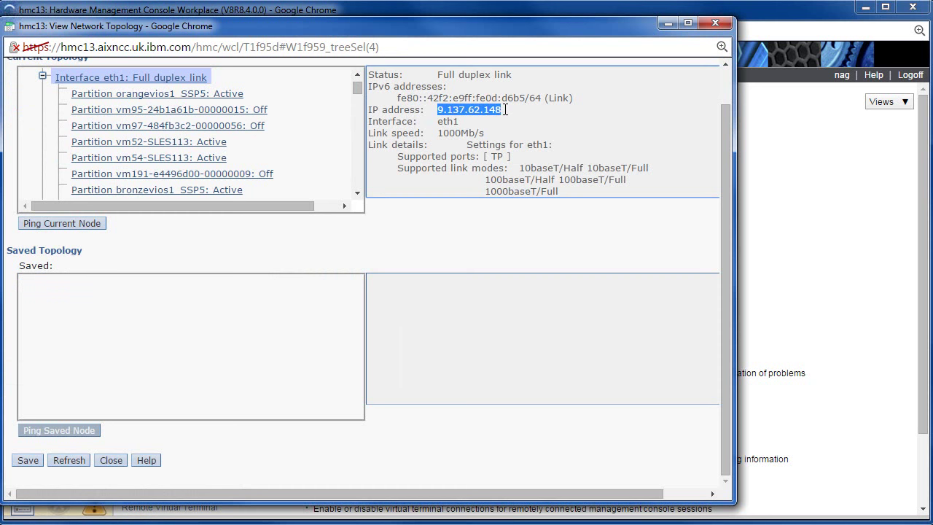
{"action": "left_click", "coordinate": [150, 111]}
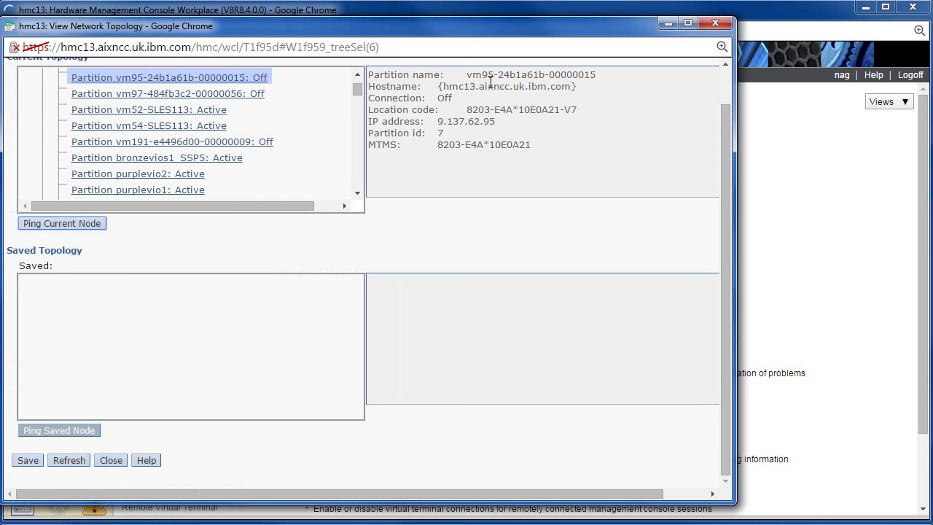
Highlight vm95's IP digits, machine type-model 8203-E4A, serial 10E0A21 and location code
{"action": "left_click_drag", "start_coordinate": [483, 121], "coordinate": [500, 121]}
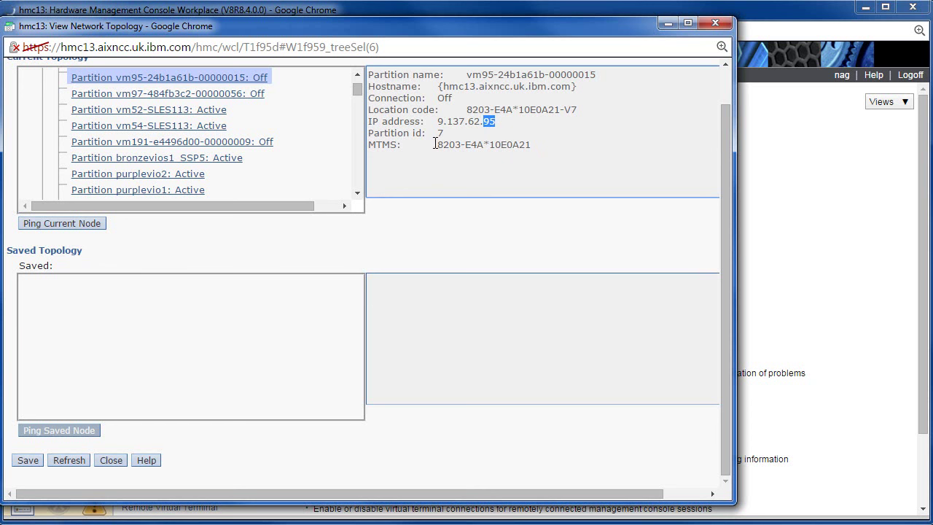
{"action": "left_click_drag", "start_coordinate": [438, 144], "coordinate": [486, 148]}
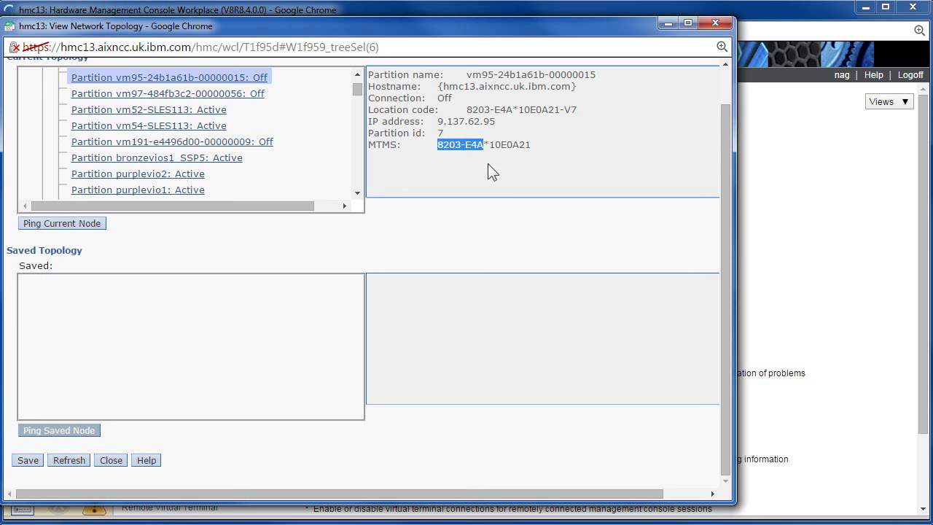
{"action": "left_click_drag", "start_coordinate": [489, 145], "coordinate": [541, 146]}
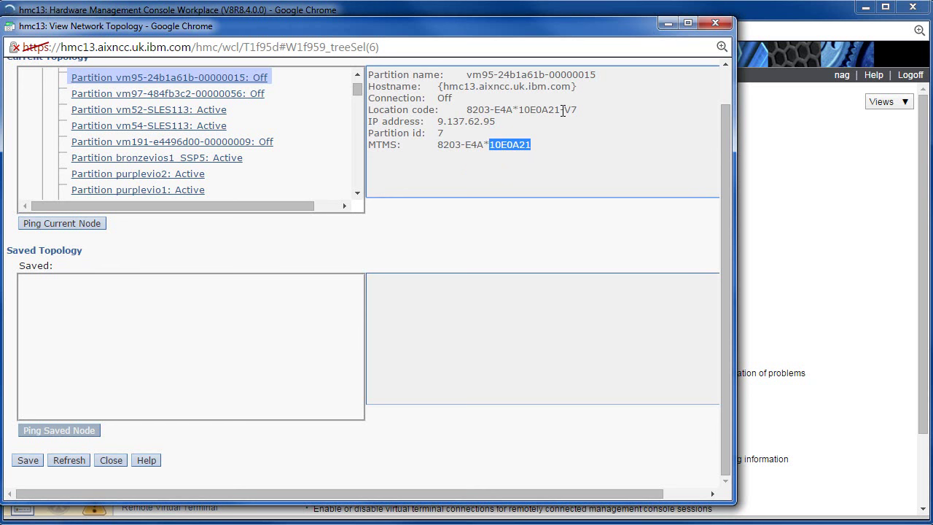
{"action": "left_click_drag", "start_coordinate": [467, 109], "coordinate": [565, 111]}
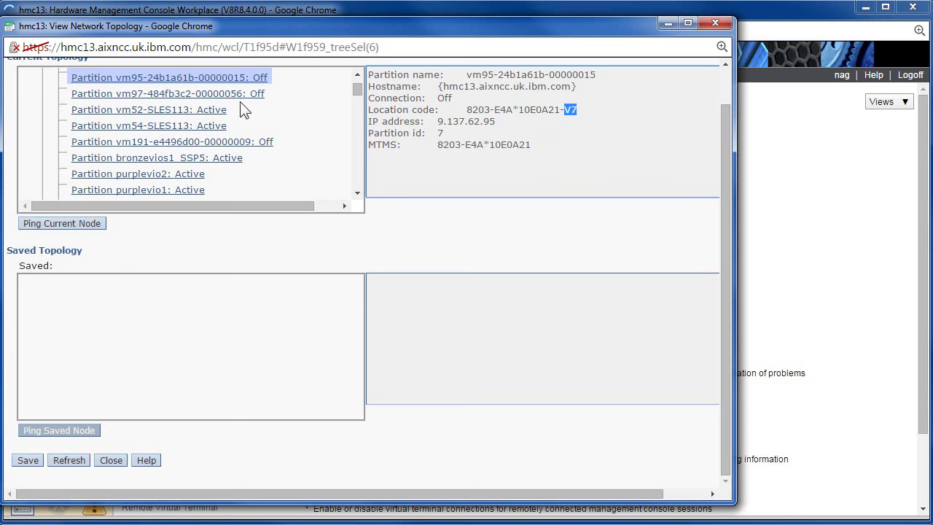
View partitions vm54-SLES113 and purplevio2, highlighting purplevio2's IP address 9.137.62.122
{"action": "left_click", "coordinate": [179, 127]}
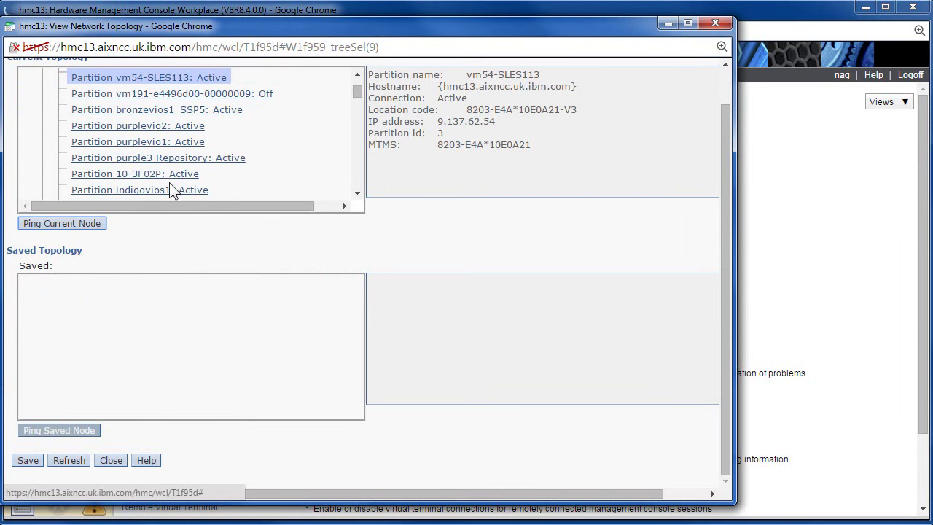
{"action": "left_click", "coordinate": [149, 127]}
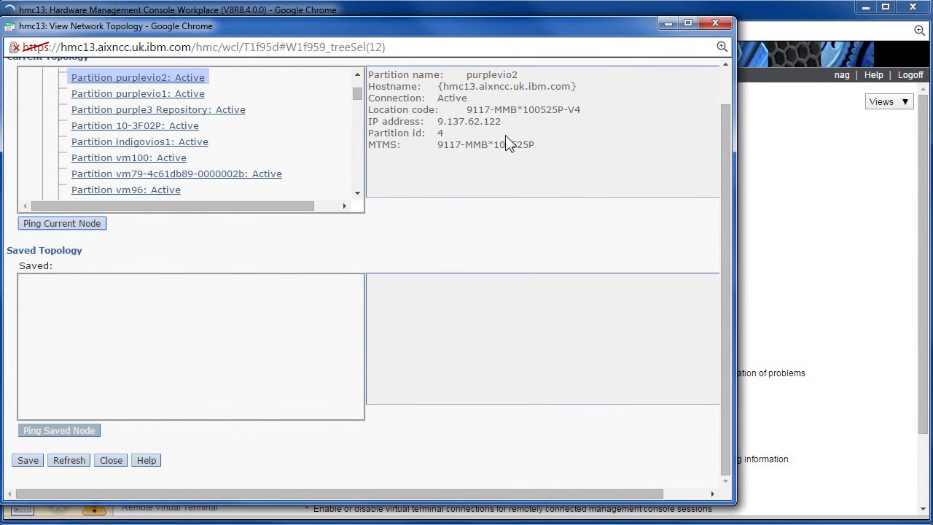
{"action": "left_click_drag", "start_coordinate": [503, 121], "coordinate": [436, 122]}
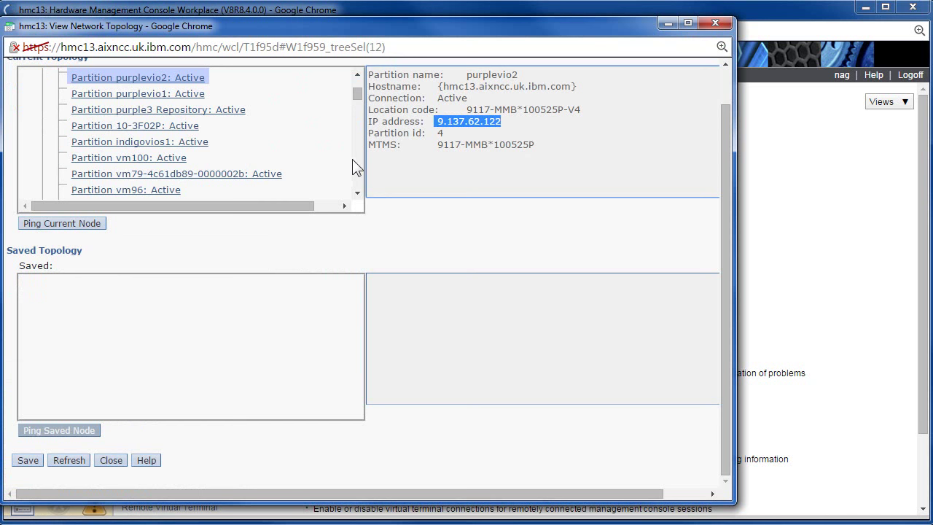
{"action": "scroll", "coordinate": [355, 153], "scroll_direction": "down", "scroll_amount": 5}
{"action": "scroll", "coordinate": [357, 155], "scroll_direction": "down", "scroll_amount": 6}
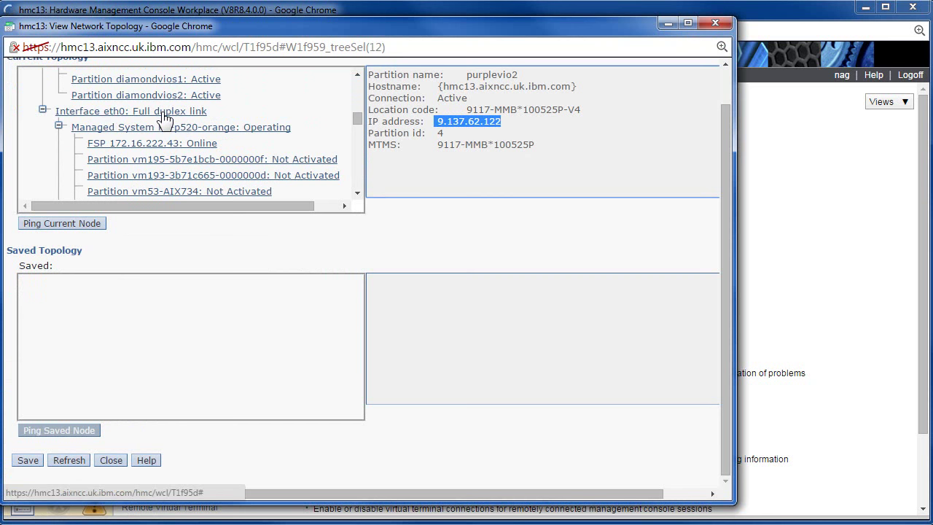
Inspect interface eth0's 1000Mb/s link speed and IP address 172.16.0.1
{"action": "left_click", "coordinate": [163, 114]}
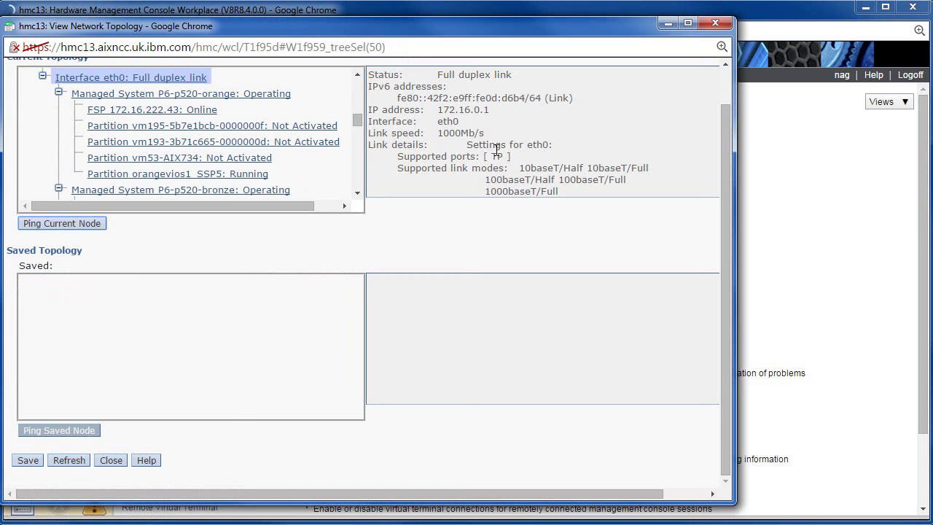
{"action": "left_click_drag", "start_coordinate": [437, 132], "coordinate": [497, 131]}
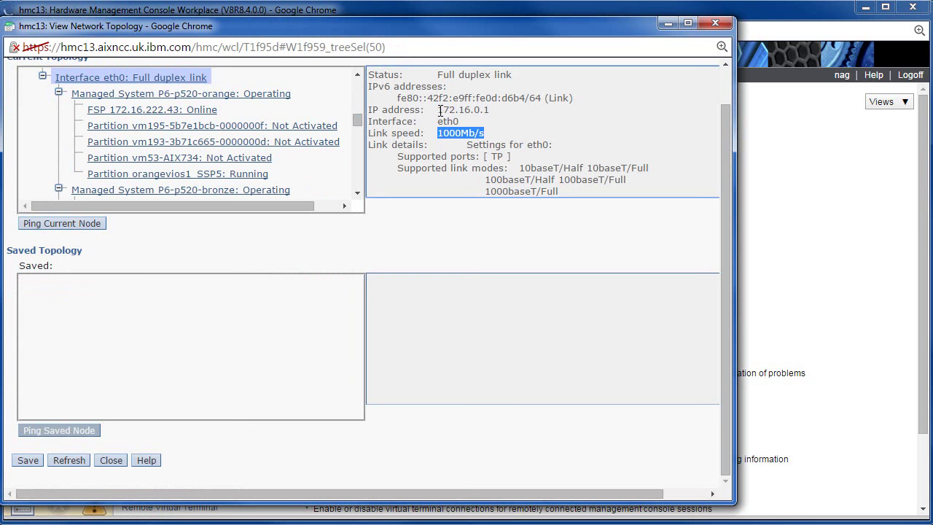
{"action": "left_click_drag", "start_coordinate": [440, 109], "coordinate": [495, 111]}
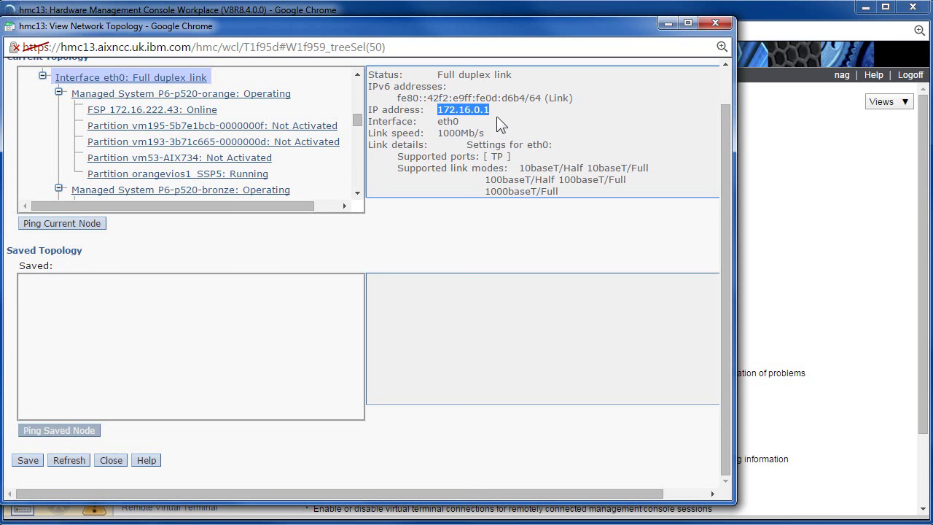
{"action": "left_click", "coordinate": [488, 108]}
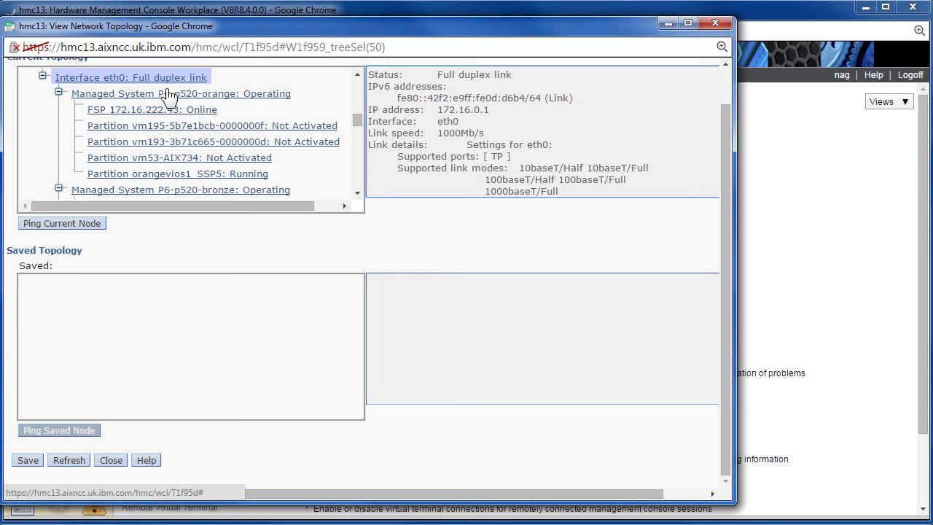
Check P6-p520-orange's IP 172.16.222.43, then show partition ruby32-69f91be0-000000de
{"action": "left_click", "coordinate": [210, 98]}
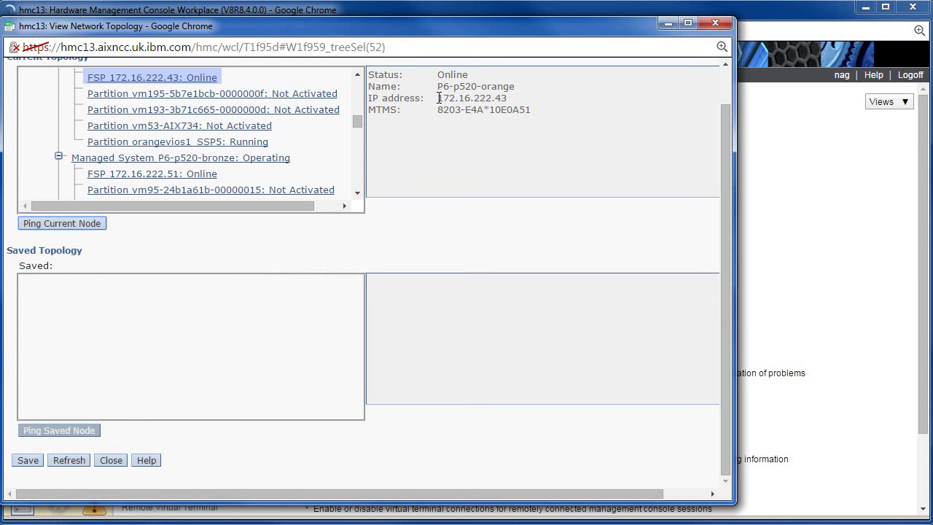
{"action": "left_click_drag", "start_coordinate": [440, 98], "coordinate": [509, 97]}
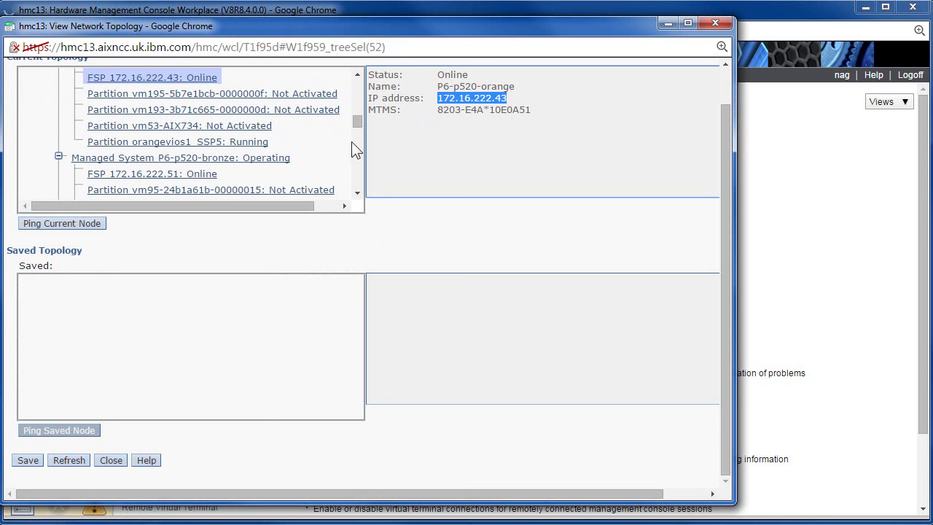
{"action": "scroll", "coordinate": [357, 175], "scroll_direction": "down", "scroll_amount": 6}
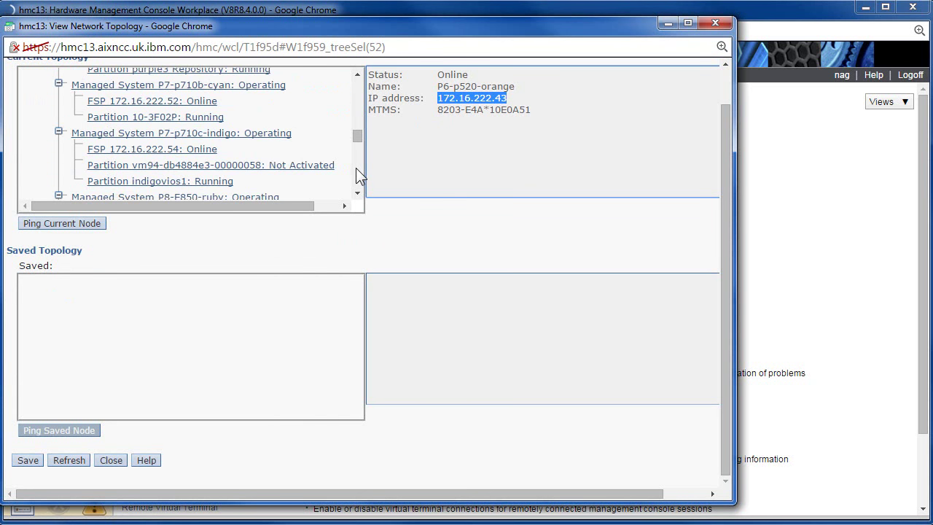
{"action": "scroll", "coordinate": [357, 175], "scroll_direction": "down", "scroll_amount": 3}
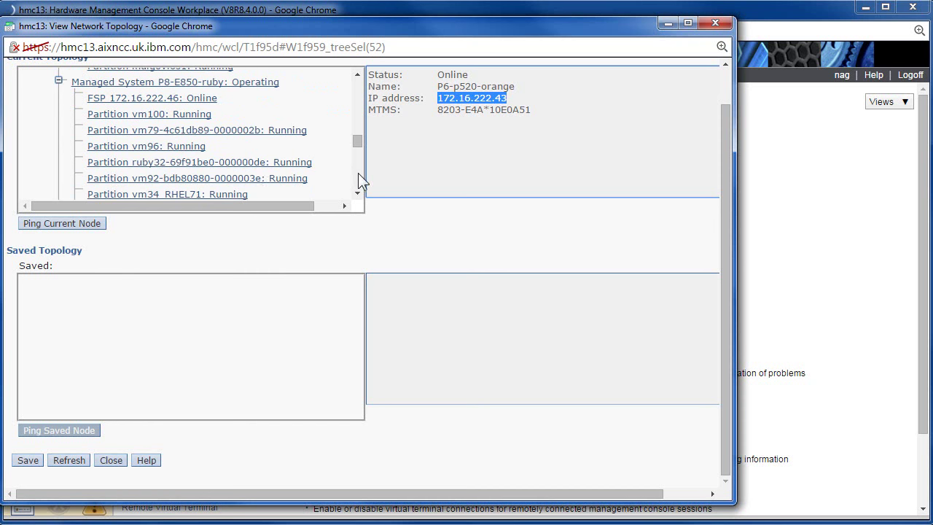
{"action": "left_click", "coordinate": [158, 165]}
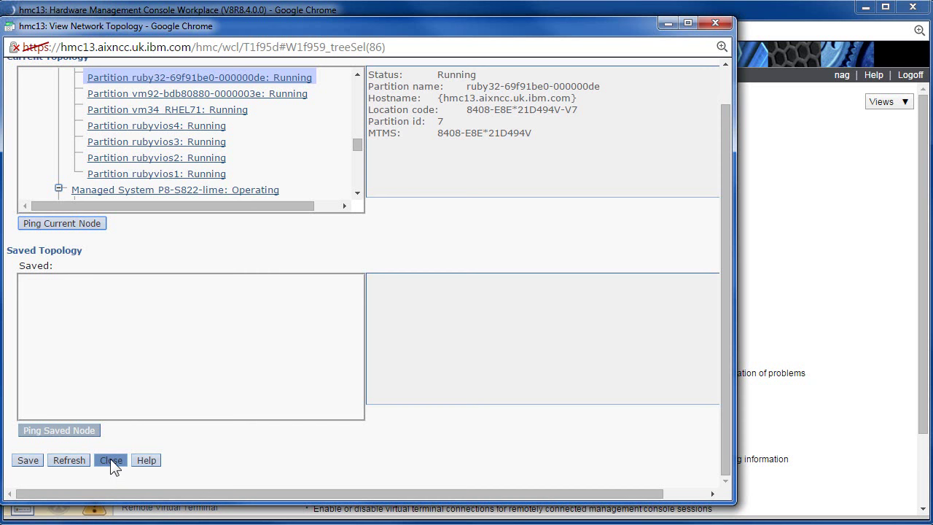
Close the topology view and open Manage User Profiles and Access, repositioning and resizing its window
{"action": "left_click", "coordinate": [111, 461]}
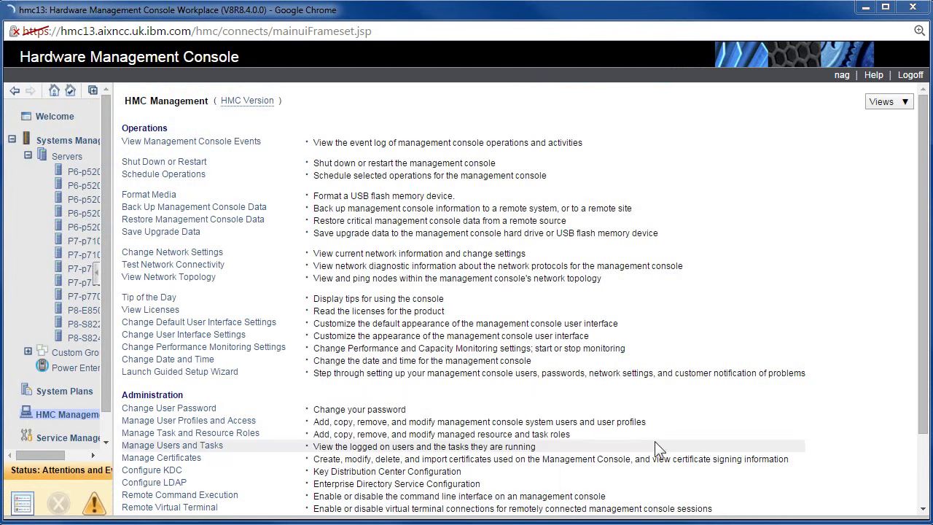
{"action": "scroll", "coordinate": [923, 494], "scroll_direction": "down", "scroll_amount": 3}
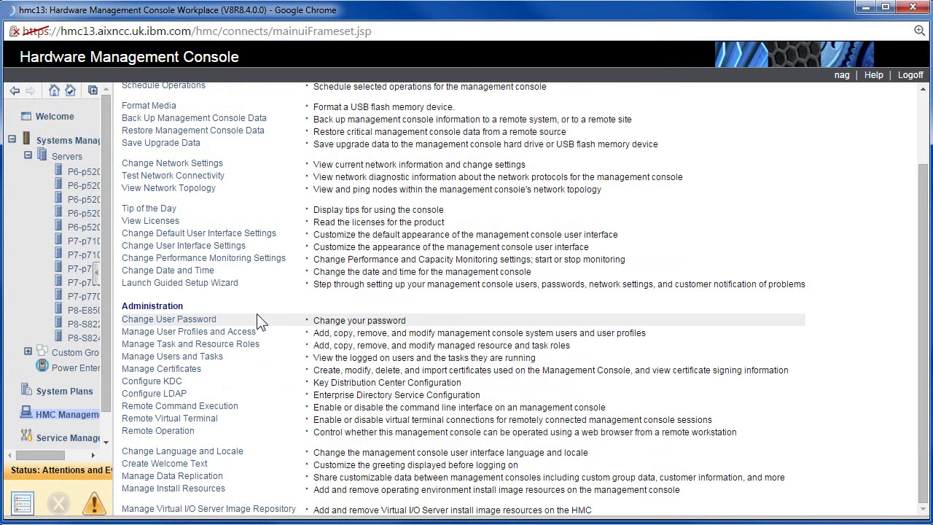
{"action": "left_click", "coordinate": [211, 333]}
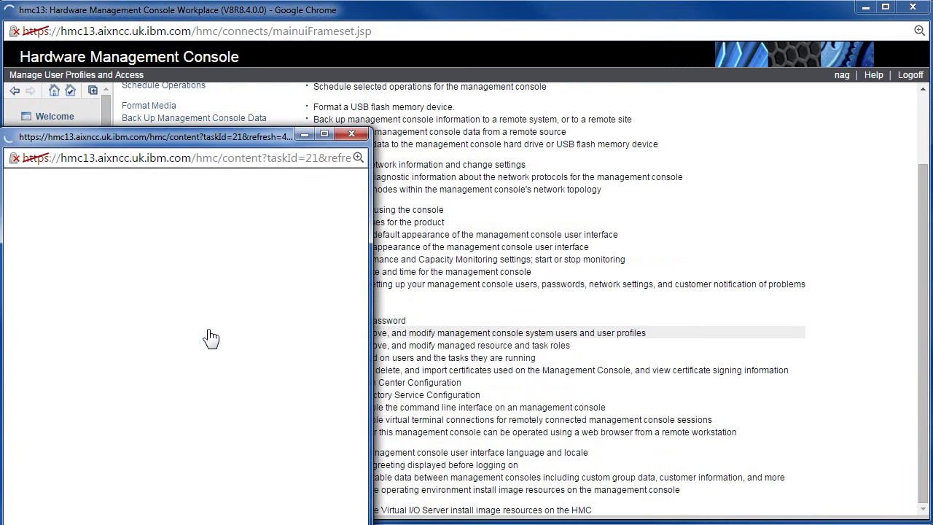
{"action": "left_click_drag", "start_coordinate": [183, 136], "coordinate": [333, 36]}
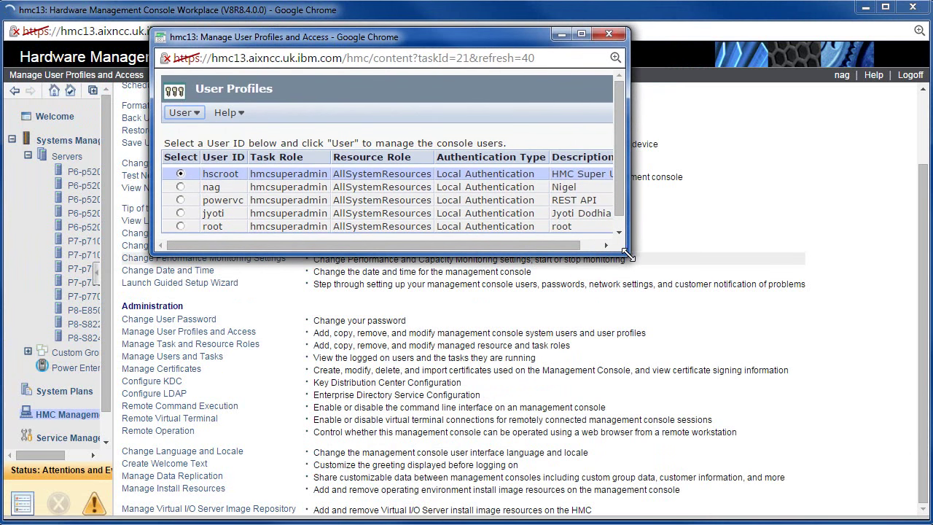
{"action": "left_click_drag", "start_coordinate": [628, 256], "coordinate": [742, 336]}
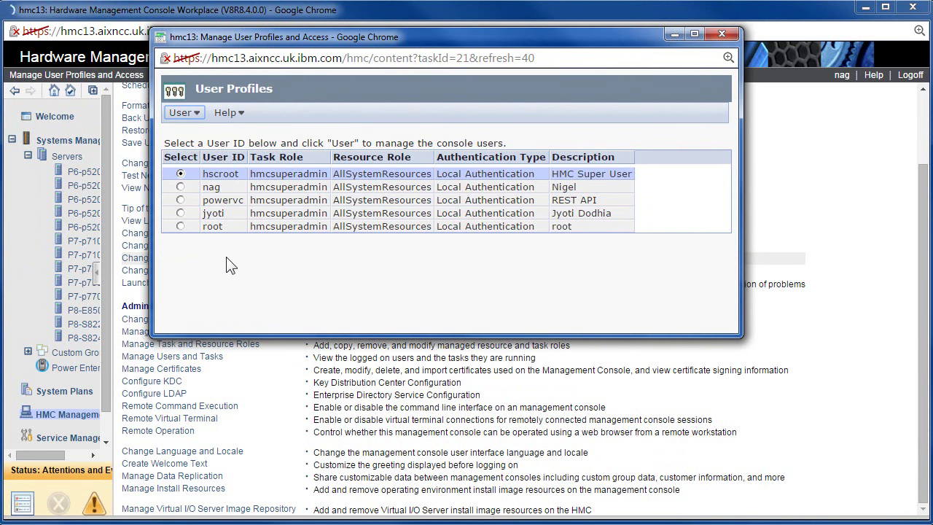
Start a new user via User > Add, entering user ID, description and the password twice
{"action": "left_click", "coordinate": [184, 113]}
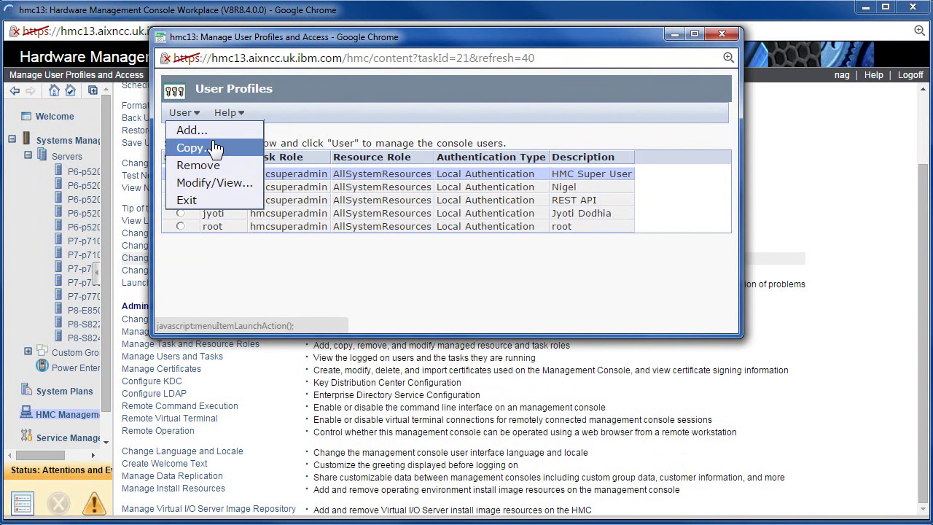
{"action": "left_click", "coordinate": [186, 130]}
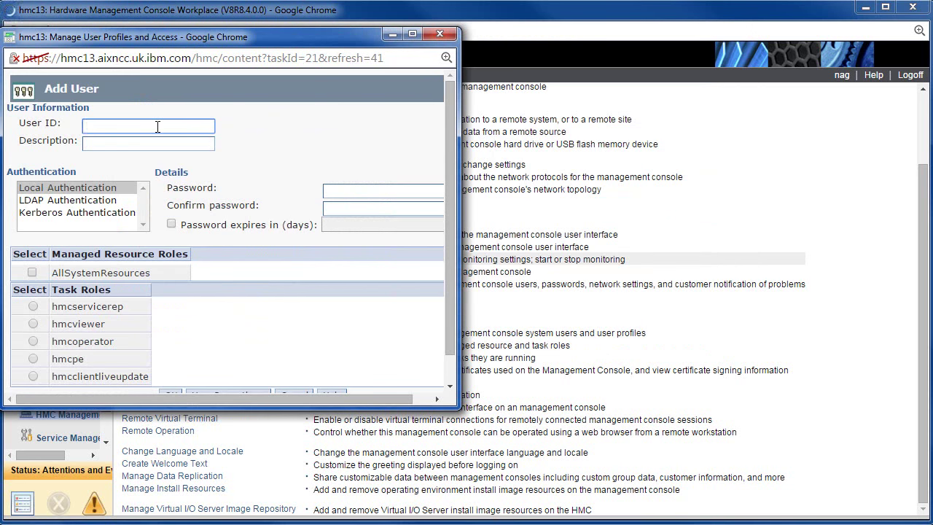
{"action": "left_click", "coordinate": [94, 143]}
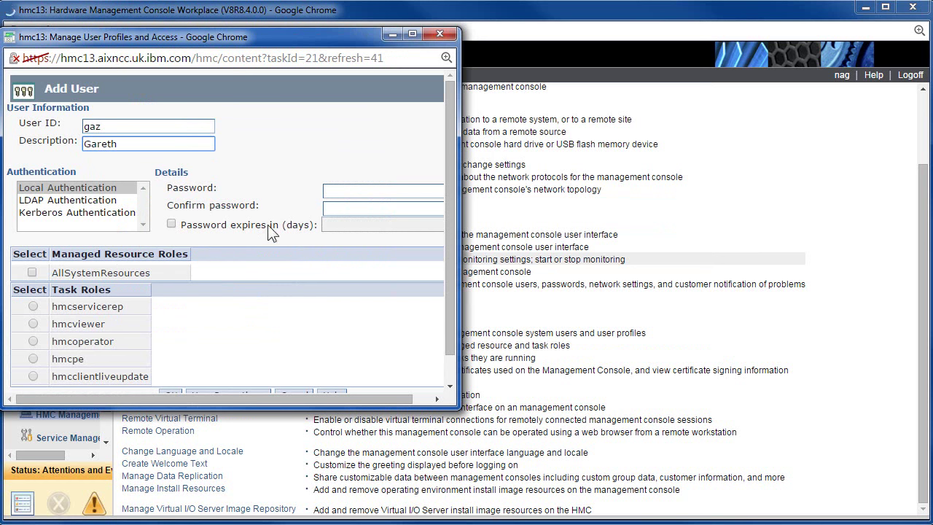
{"action": "left_click", "coordinate": [350, 190]}
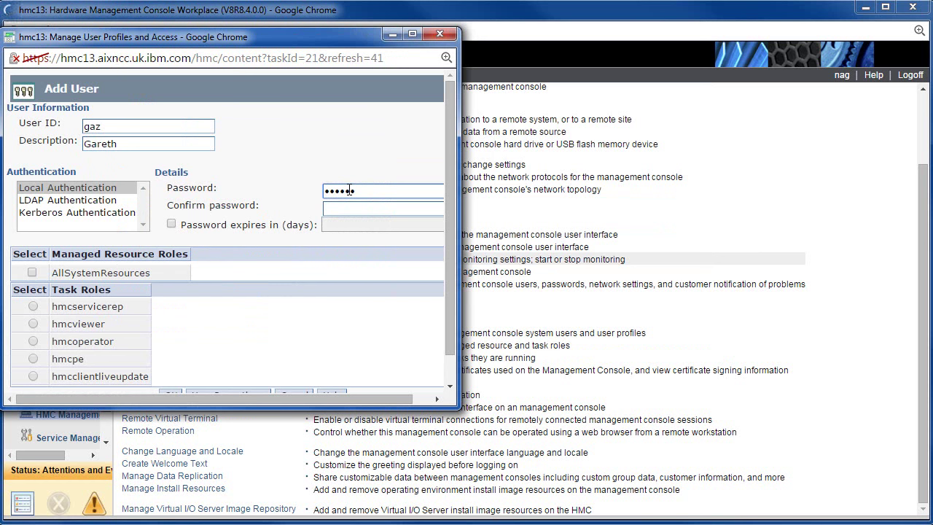
{"action": "left_click", "coordinate": [328, 209]}
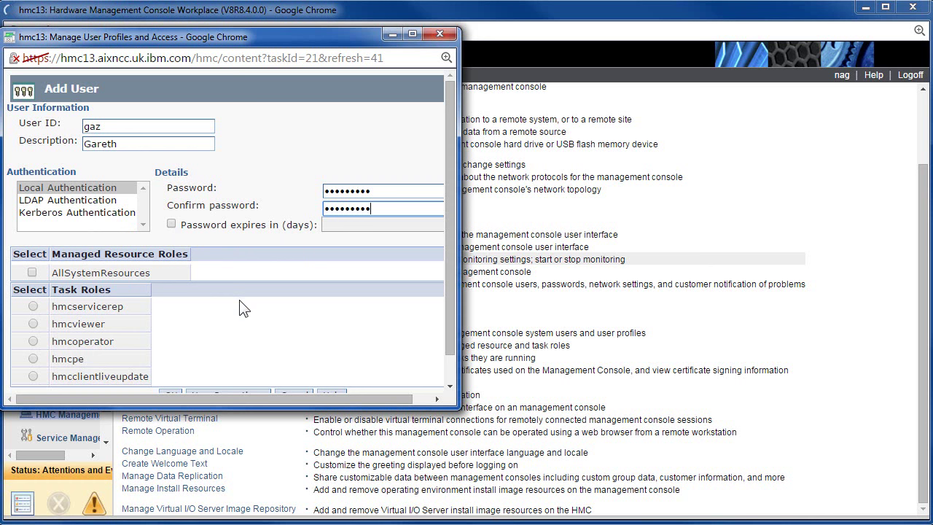
{"action": "left_click_drag", "start_coordinate": [455, 405], "coordinate": [523, 446]}
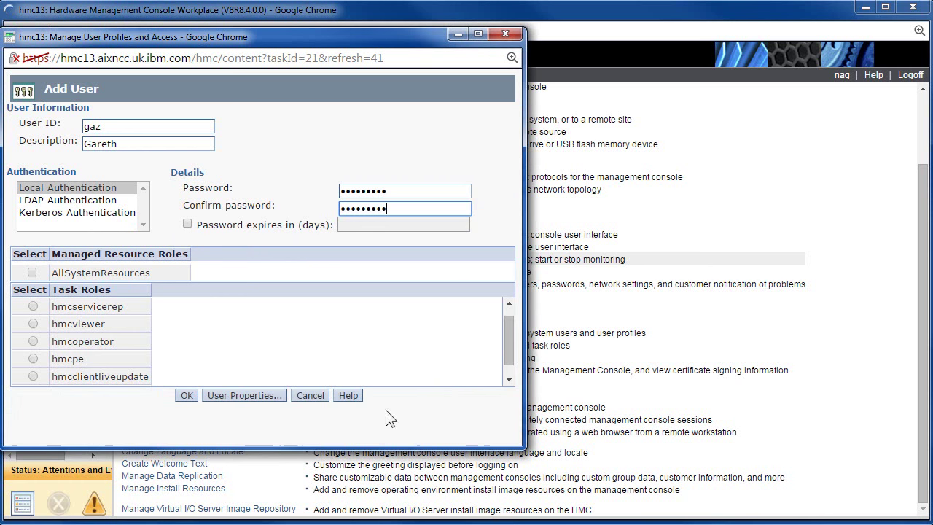
Give the new user the AllSystemResources resource role and the hmcsuperadmin task role
{"action": "left_click", "coordinate": [32, 273]}
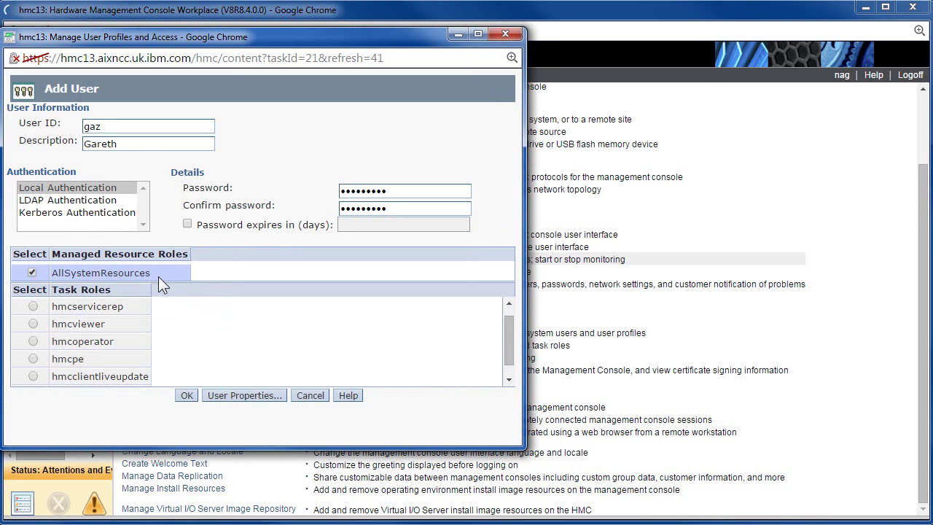
{"action": "mouse_move", "coordinate": [512, 353]}
{"action": "left_mouse_down"}
{"action": "mouse_move", "coordinate": [512, 373]}
{"action": "mouse_move", "coordinate": [510, 326]}
{"action": "mouse_move", "coordinate": [512, 368]}
{"action": "left_mouse_up"}
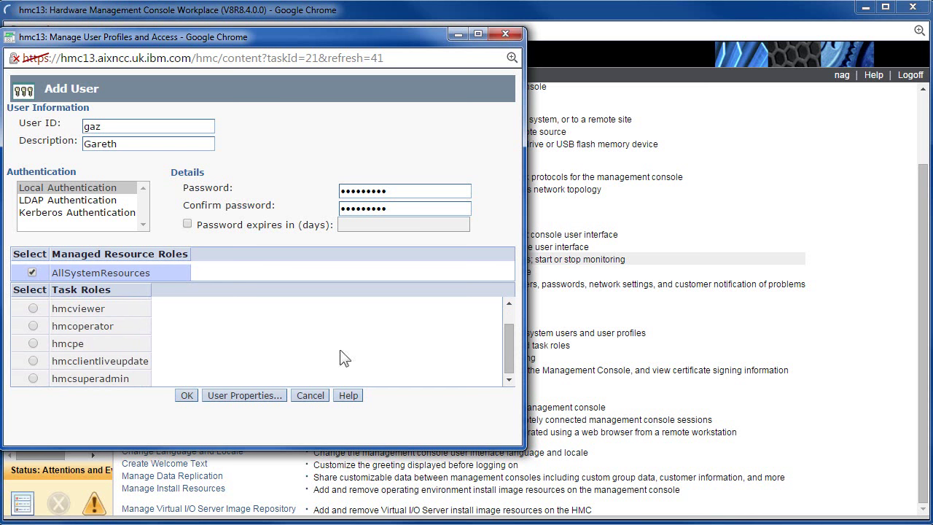
{"action": "left_click", "coordinate": [34, 378]}
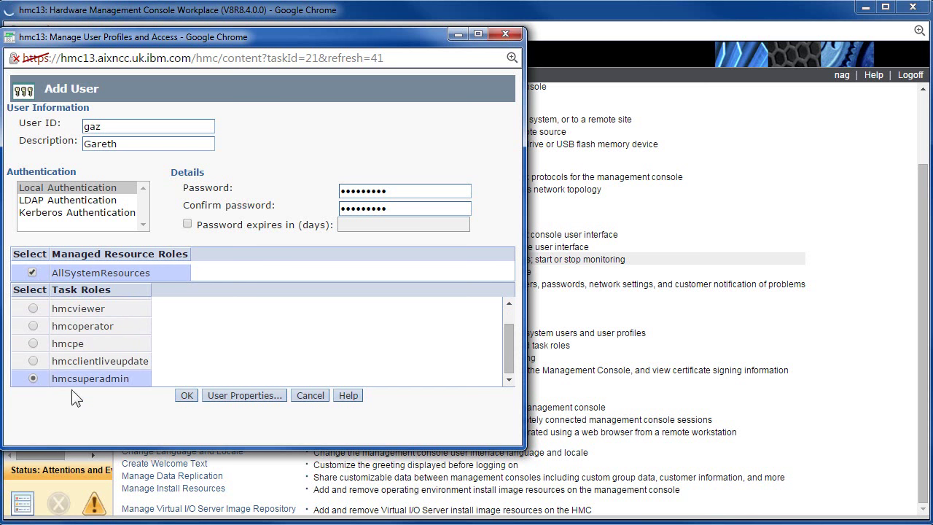
{"action": "scroll", "coordinate": [205, 310], "scroll_direction": "up", "scroll_amount": 1}
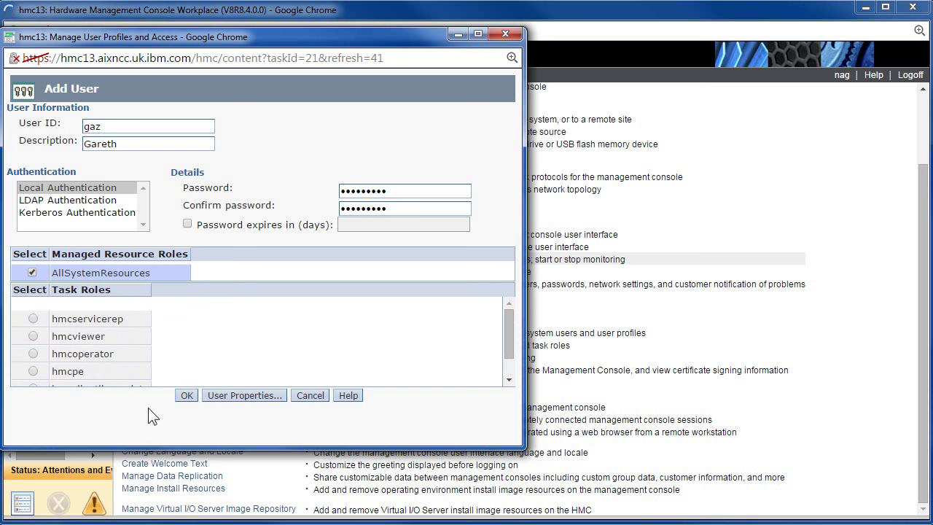
{"action": "left_click", "coordinate": [245, 396]}
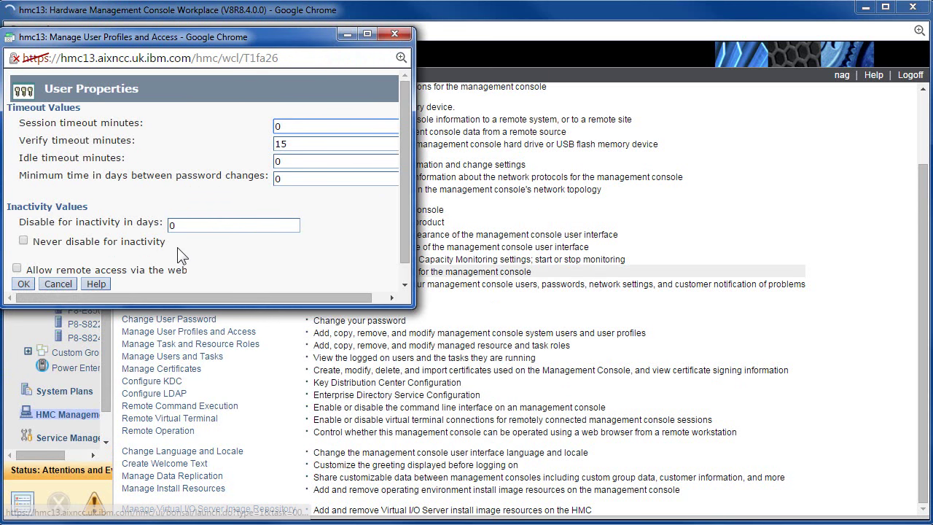
Enable 'Allow remote access via the web' in the user's properties and return to Add User
{"action": "scroll", "coordinate": [182, 255], "scroll_direction": "down", "scroll_amount": 1}
{"action": "left_click", "coordinate": [17, 250]}
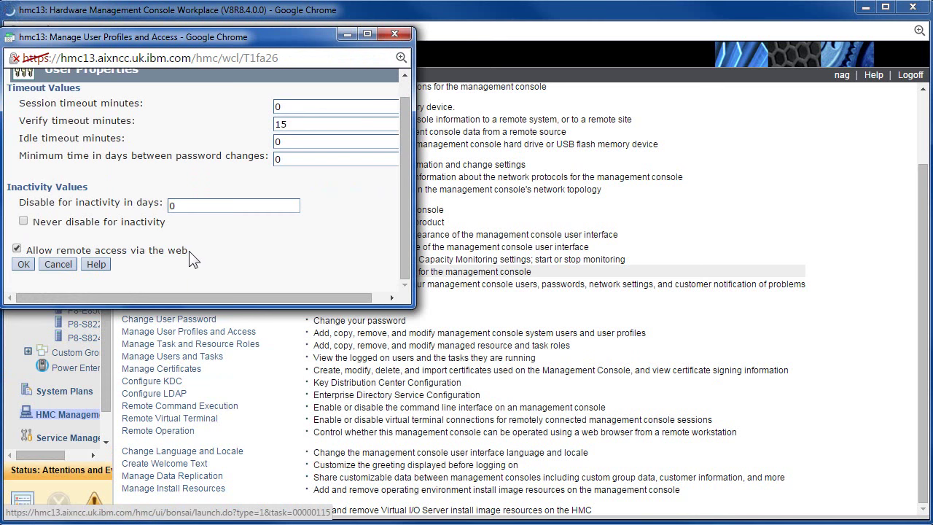
{"action": "left_click", "coordinate": [24, 264]}
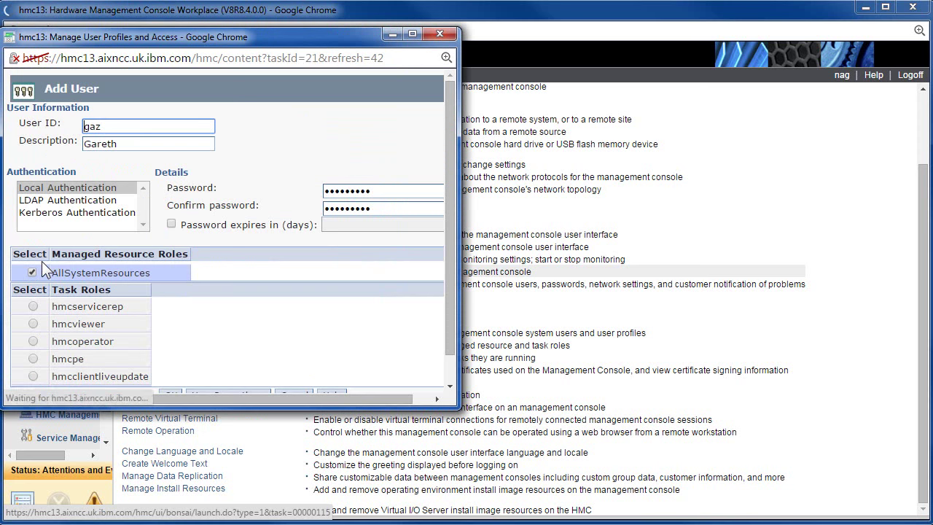
{"action": "scroll", "coordinate": [211, 328], "scroll_direction": "down", "scroll_amount": 1}
{"action": "left_click", "coordinate": [230, 343]}
{"action": "scroll", "coordinate": [231, 342], "scroll_direction": "down", "scroll_amount": 1}
Create the new hmcsuperadmin user, check the six-user list, and exit User Profiles
{"action": "left_click", "coordinate": [172, 366]}
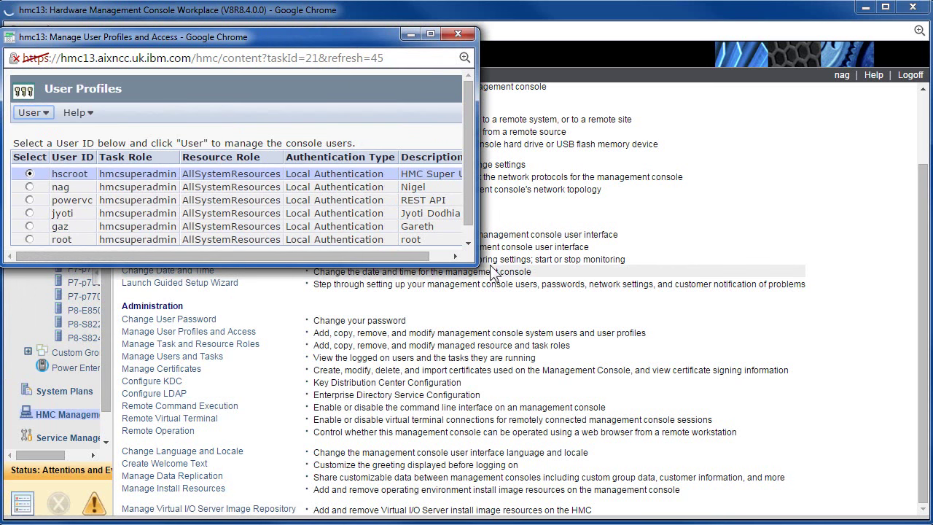
{"action": "left_click_drag", "start_coordinate": [476, 264], "coordinate": [522, 317]}
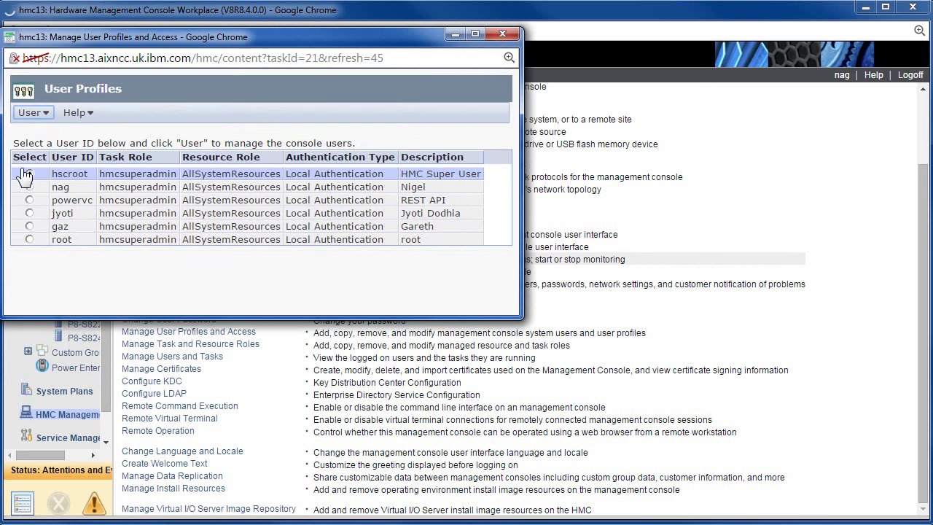
{"action": "left_click", "coordinate": [42, 115]}
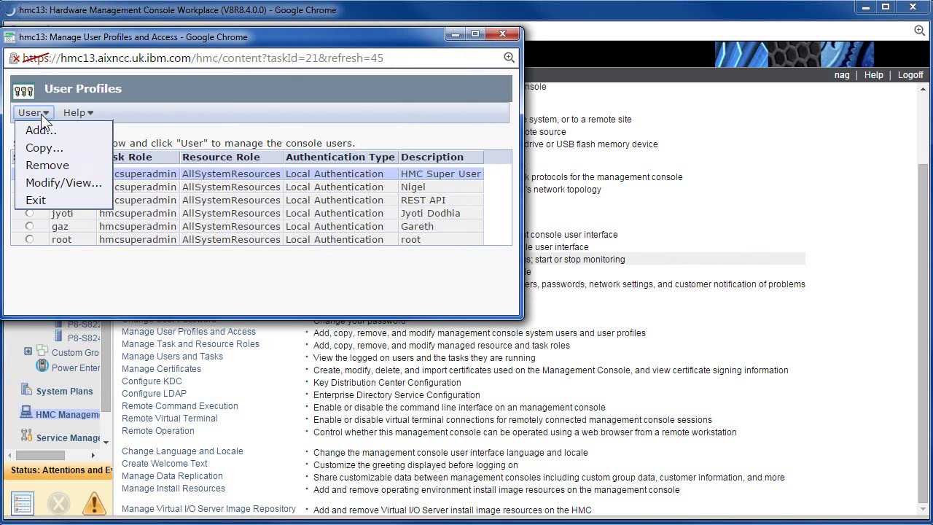
{"action": "left_click", "coordinate": [35, 200]}
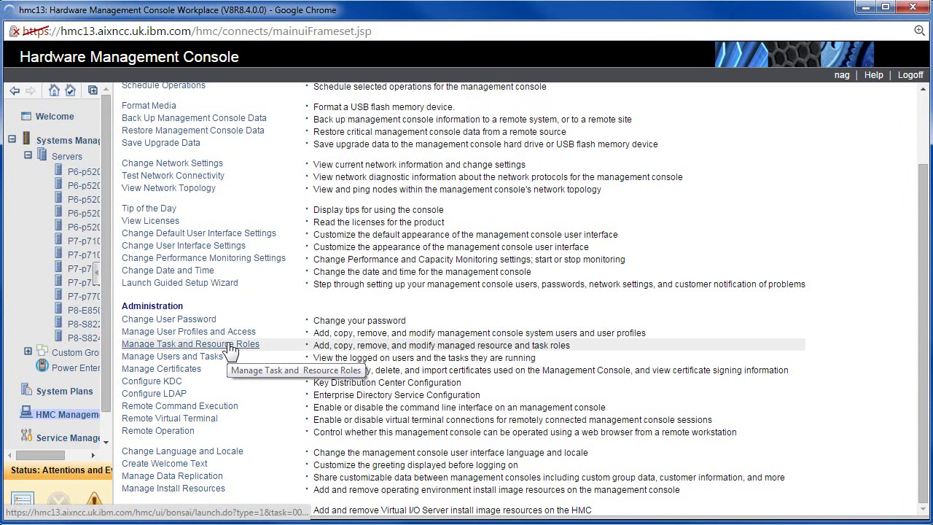
{"action": "left_click", "coordinate": [230, 350]}
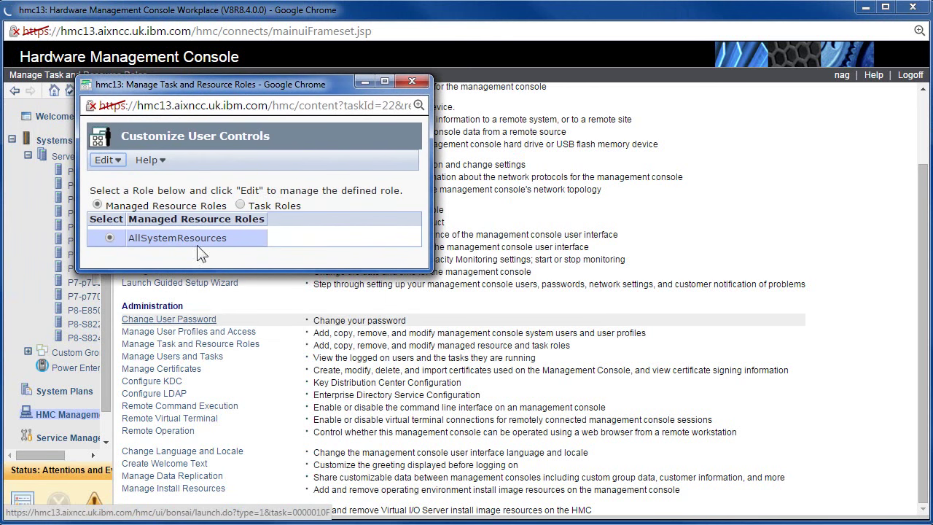
Open the Edit menu of the Manage Task and Resource Roles window
{"action": "left_click", "coordinate": [115, 161]}
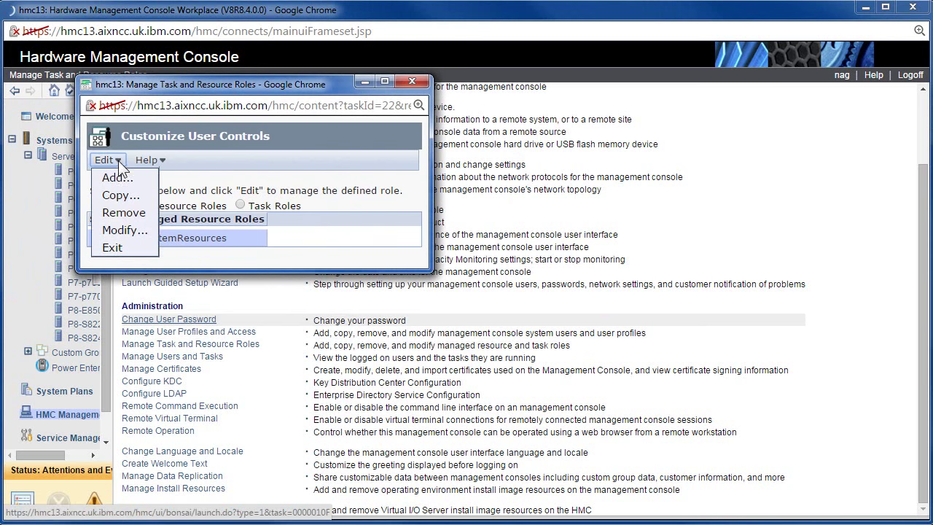
Draft a new resource role admin43 containing a managed system's partitions as Current Objects
{"action": "left_click", "coordinate": [119, 180]}
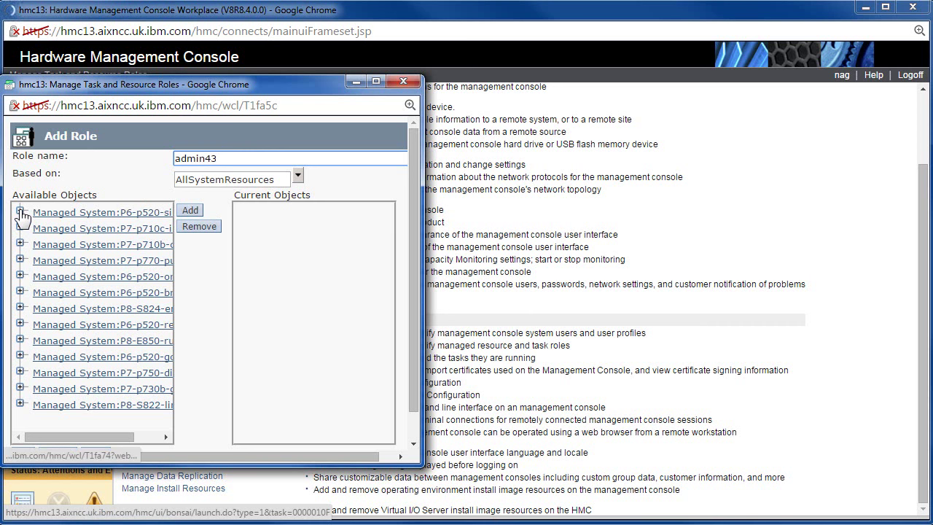
{"action": "left_click", "coordinate": [19, 212]}
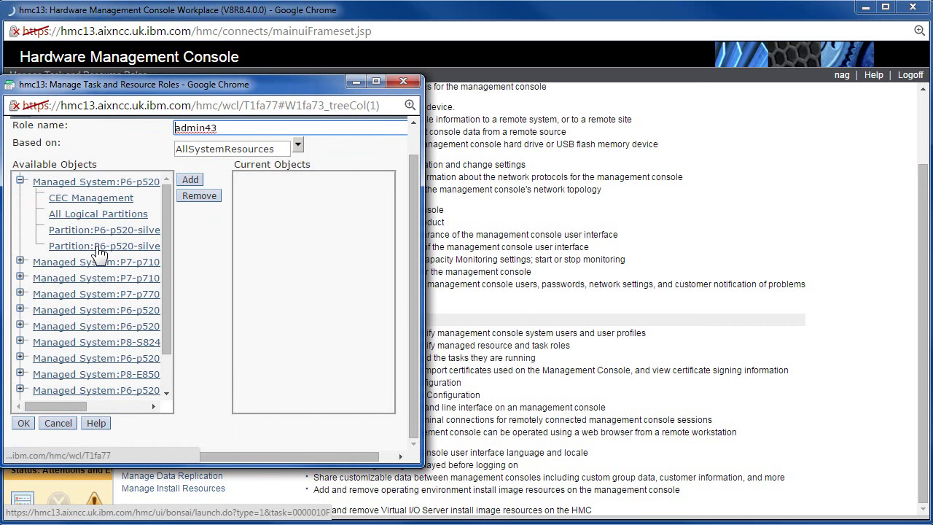
{"action": "left_click", "coordinate": [96, 250]}
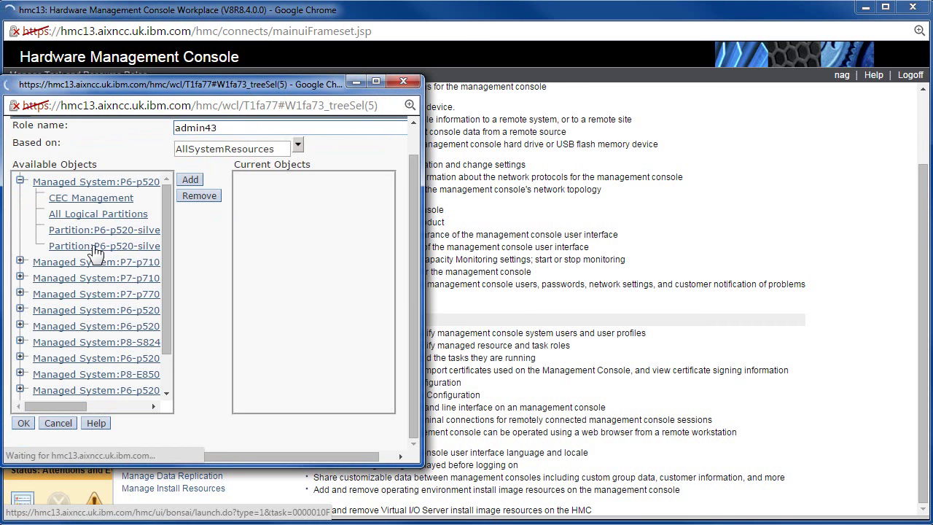
{"action": "left_click", "coordinate": [188, 182]}
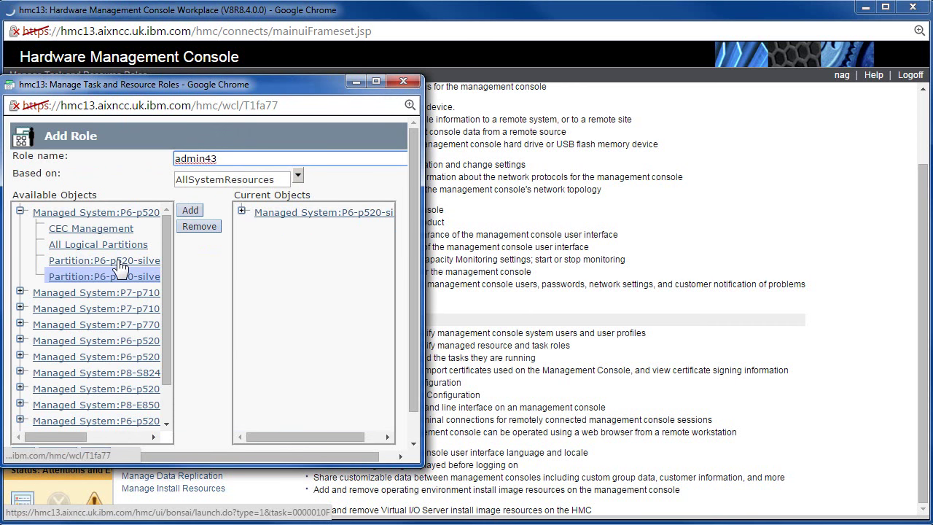
{"action": "left_click", "coordinate": [119, 260]}
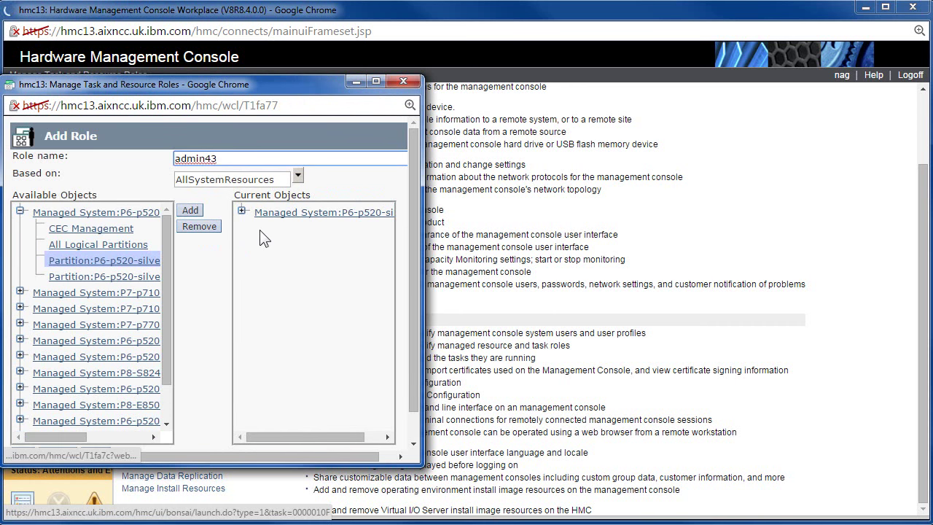
{"action": "left_click", "coordinate": [241, 211]}
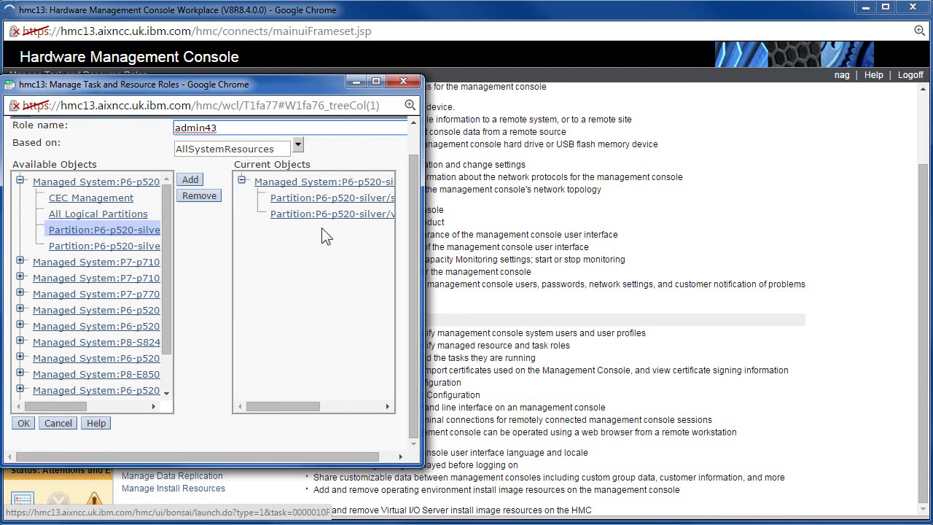
{"action": "left_click", "coordinate": [296, 146]}
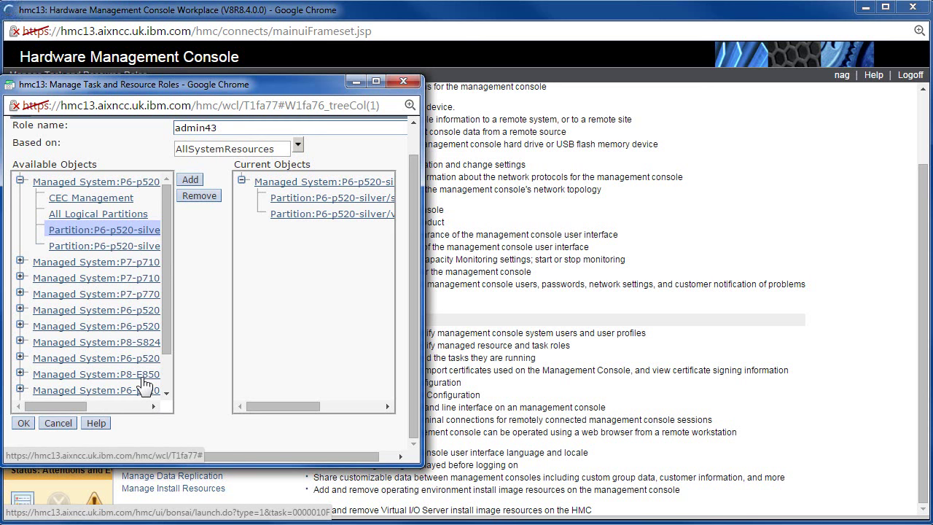
Cancel the admin43 role and exit the Task and Resource Roles window
{"action": "left_click", "coordinate": [58, 422]}
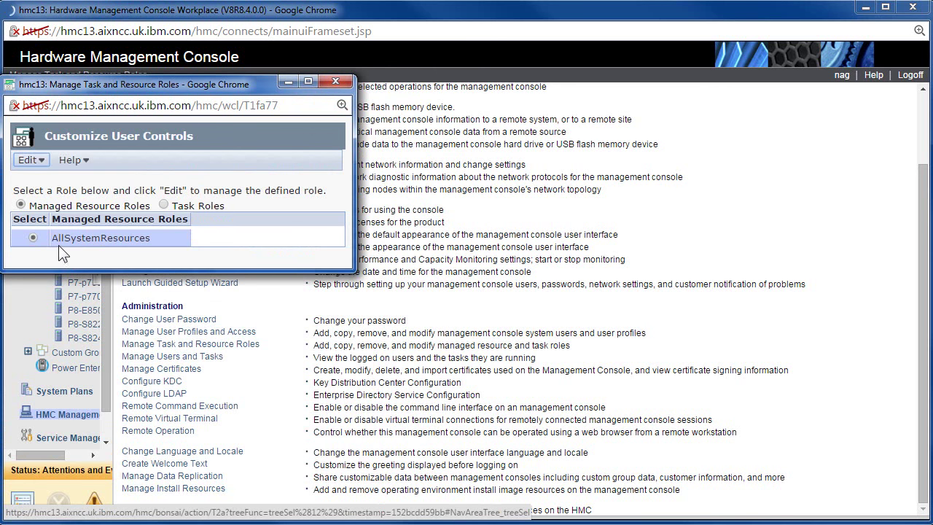
{"action": "left_click", "coordinate": [43, 164]}
{"action": "left_click", "coordinate": [40, 247]}
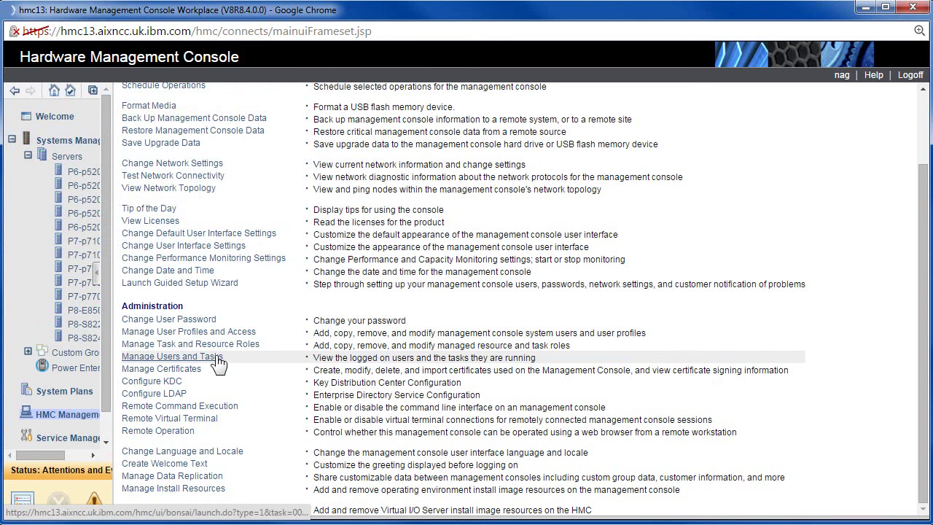
Open Manage Users and Tasks and resize its window to fit the sessions table
{"action": "left_click", "coordinate": [207, 357]}
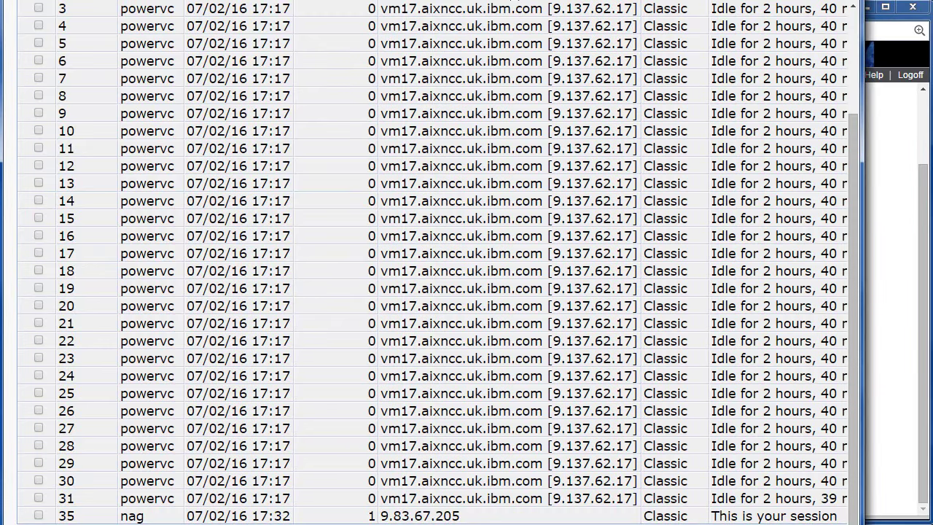
{"action": "left_click_drag", "start_coordinate": [399, 522], "coordinate": [399, 502]}
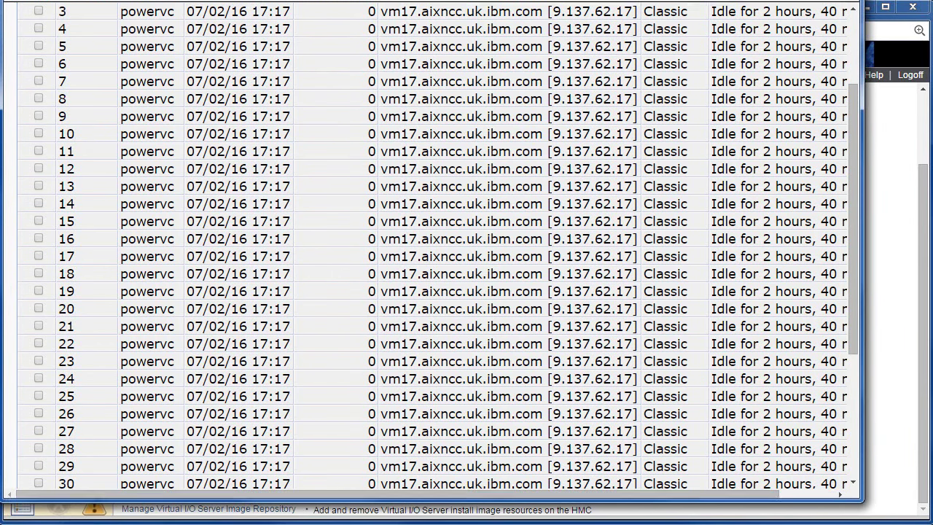
{"action": "left_click_drag", "start_coordinate": [431, 0], "coordinate": [431, 90]}
{"action": "scroll", "coordinate": [428, 233], "scroll_direction": "down", "scroll_amount": 5}
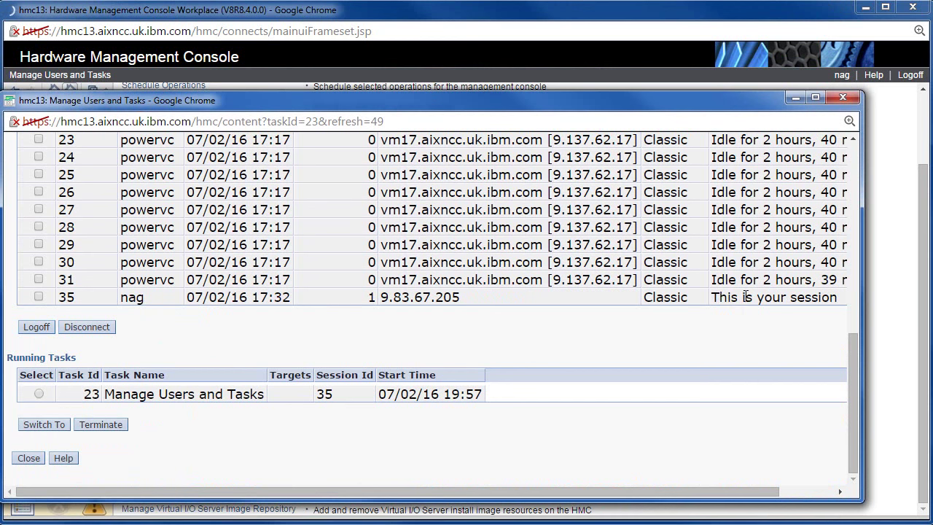
Inspect your own session note and session 31's type, then select session 31
{"action": "left_click_drag", "start_coordinate": [714, 297], "coordinate": [840, 297]}
{"action": "left_click_drag", "start_coordinate": [688, 282], "coordinate": [644, 281]}
{"action": "left_click", "coordinate": [692, 280]}
{"action": "left_click_drag", "start_coordinate": [695, 280], "coordinate": [644, 280]}
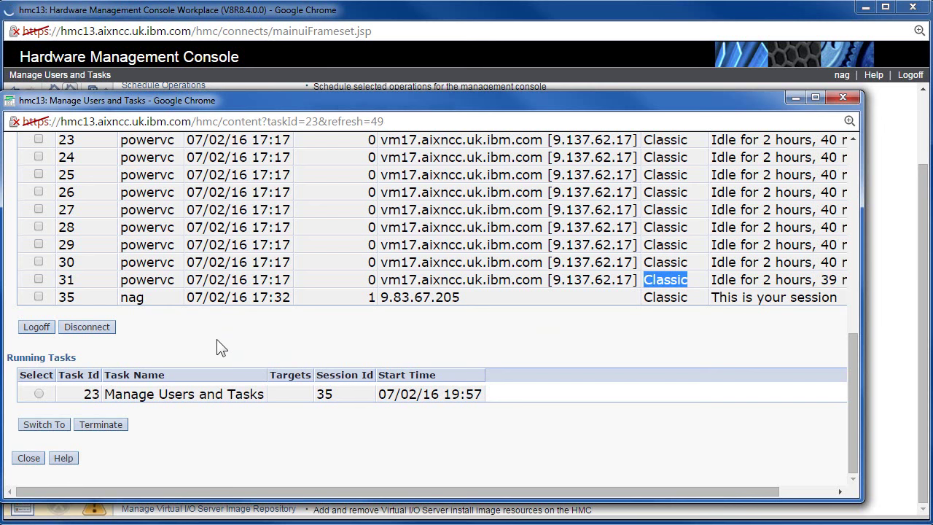
{"action": "left_click", "coordinate": [38, 279]}
Disconnect the two marked sessions, including session 30, then close the Manage Users and Tasks window
{"action": "left_click", "coordinate": [38, 261]}
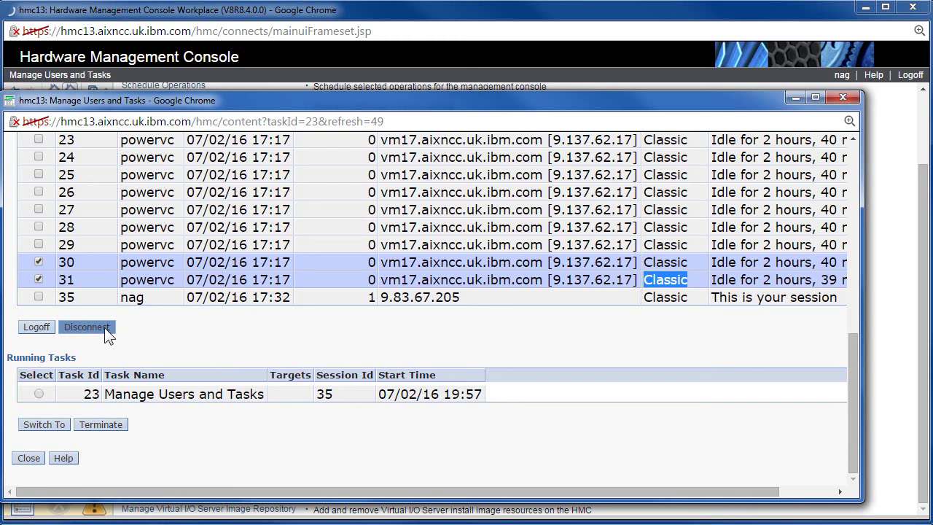
{"action": "left_click", "coordinate": [184, 334]}
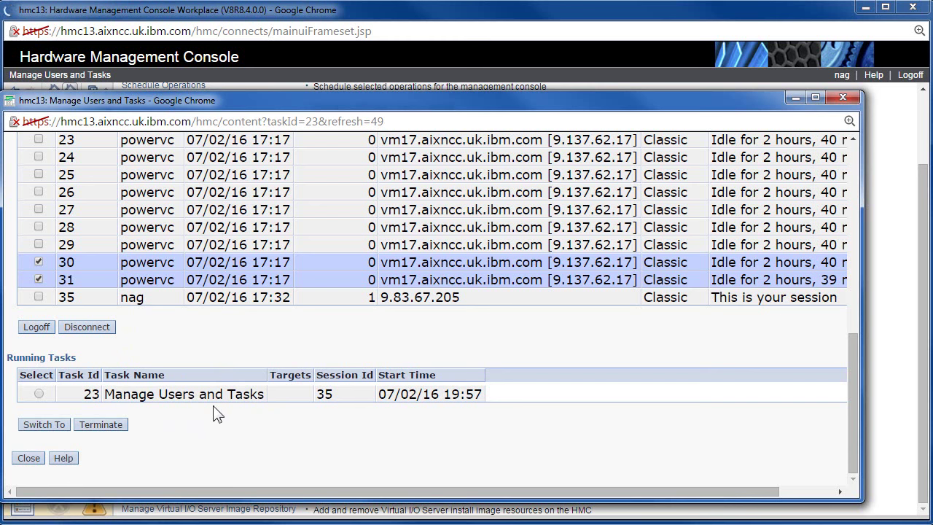
{"action": "left_click", "coordinate": [39, 394]}
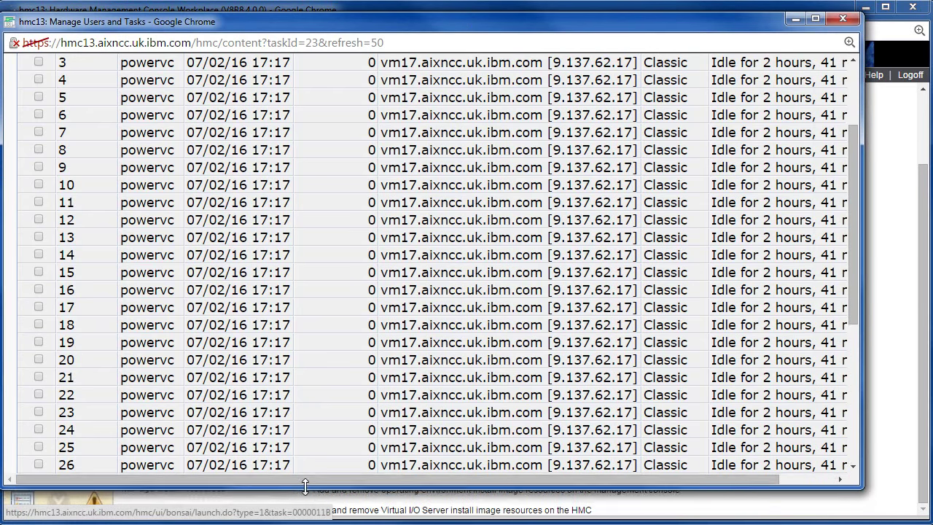
{"action": "scroll", "coordinate": [377, 370], "scroll_direction": "down", "scroll_amount": 1}
{"action": "scroll", "coordinate": [378, 370], "scroll_direction": "down", "scroll_amount": 3}
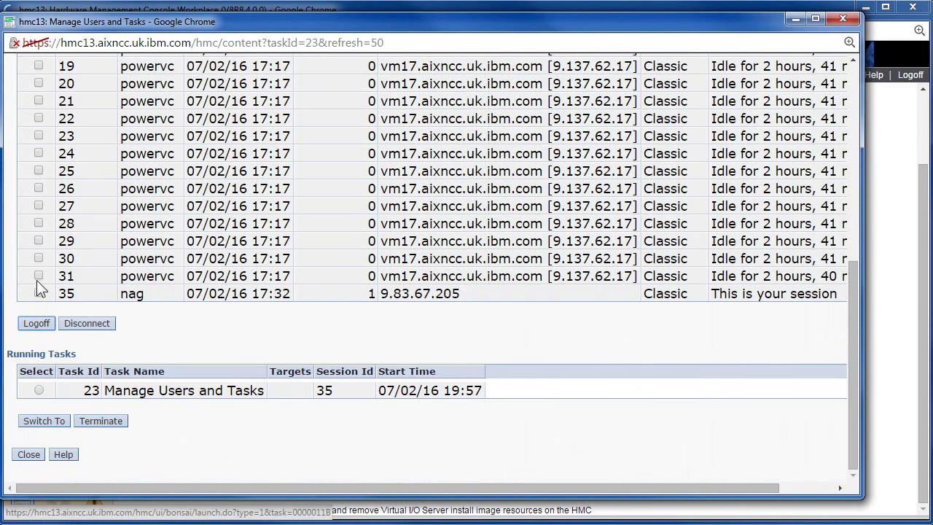
{"action": "left_click", "coordinate": [29, 454]}
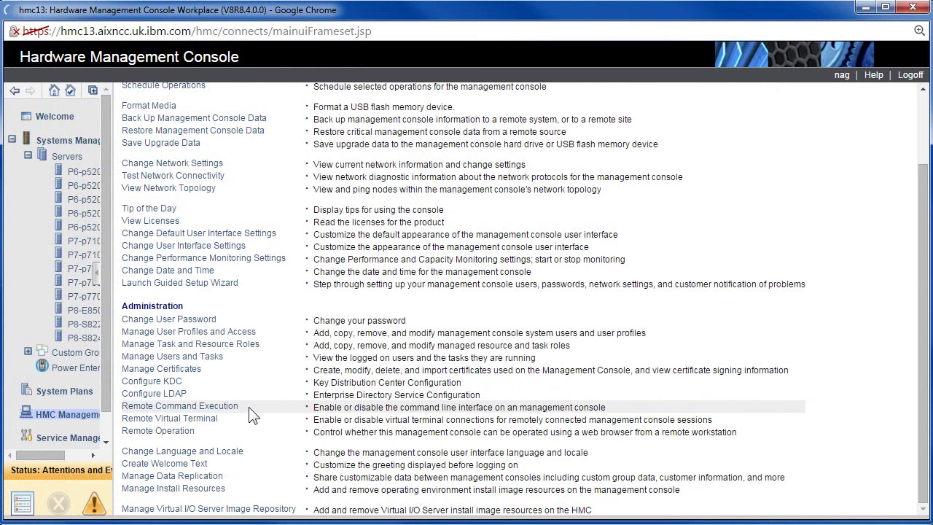
{"action": "left_click", "coordinate": [177, 408]}
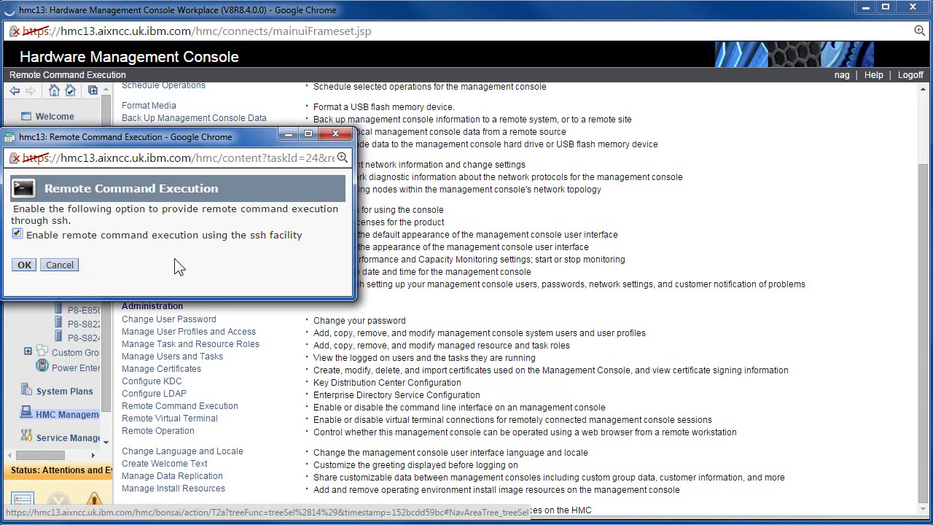
{"action": "left_click", "coordinate": [57, 264]}
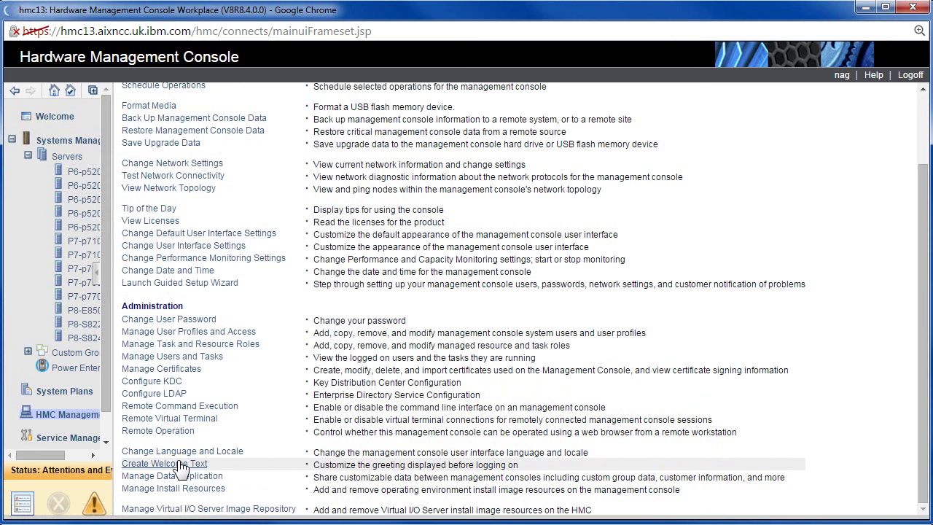
{"action": "left_click", "coordinate": [220, 466]}
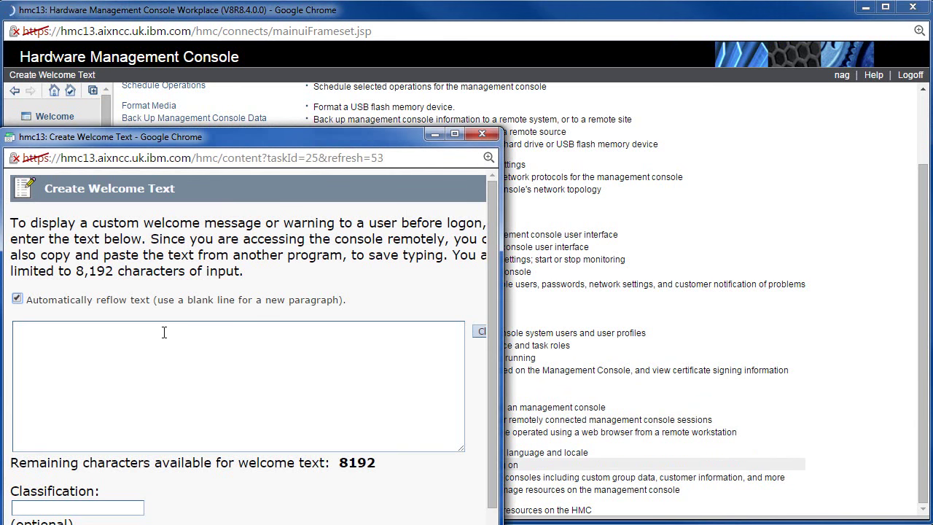
{"action": "left_click", "coordinate": [99, 340]}
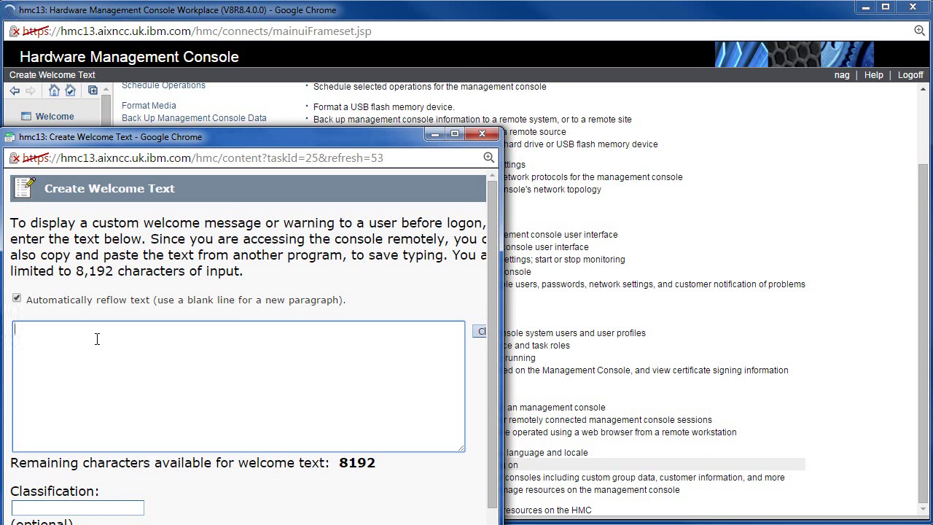
{"action": "type", "text": "Get off my HM"}
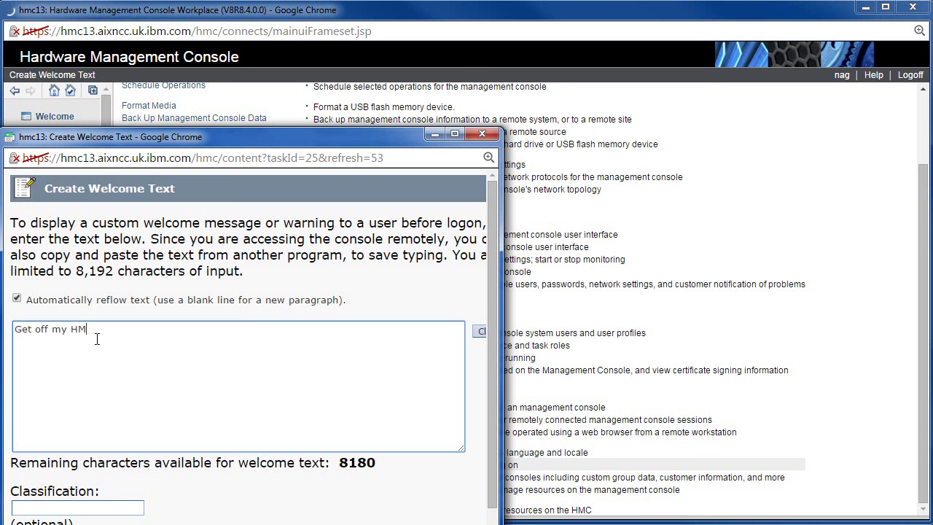
{"action": "type", "text": "C or else!"}
{"action": "scroll", "coordinate": [186, 484], "scroll_direction": "down", "scroll_amount": 1}
{"action": "left_click", "coordinate": [96, 522]}
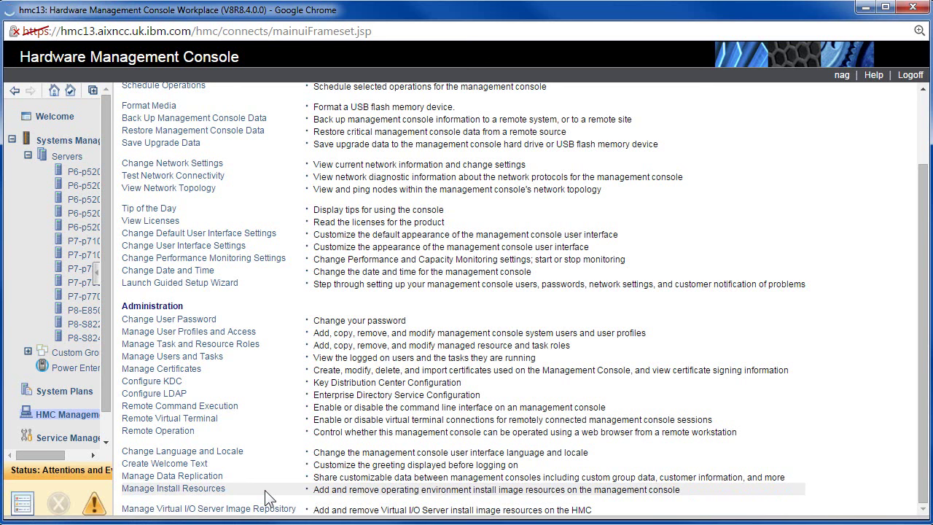
{"action": "left_click", "coordinate": [205, 493]}
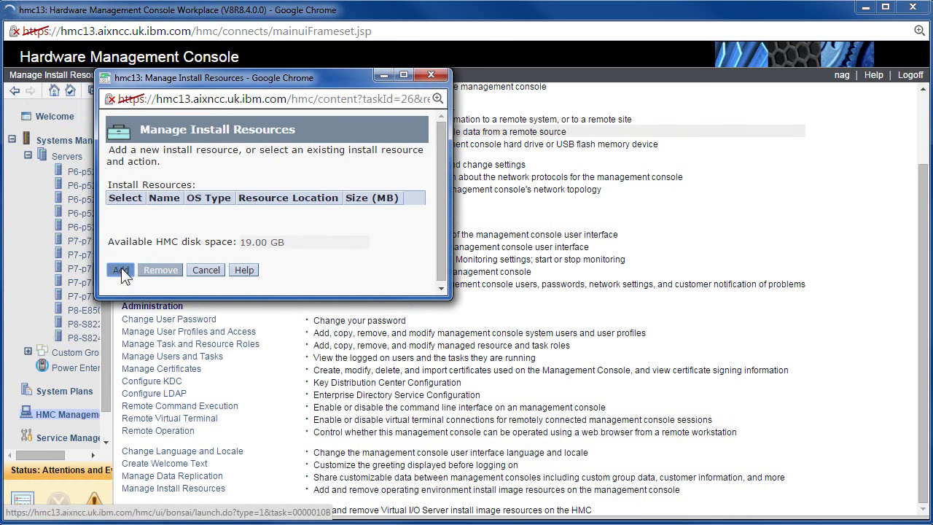
{"action": "left_click", "coordinate": [121, 271]}
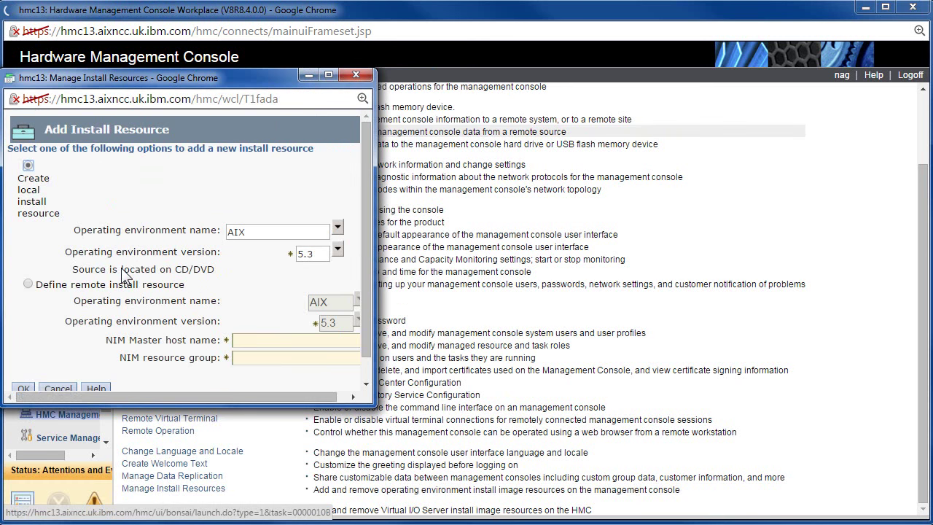
{"action": "left_click", "coordinate": [336, 228]}
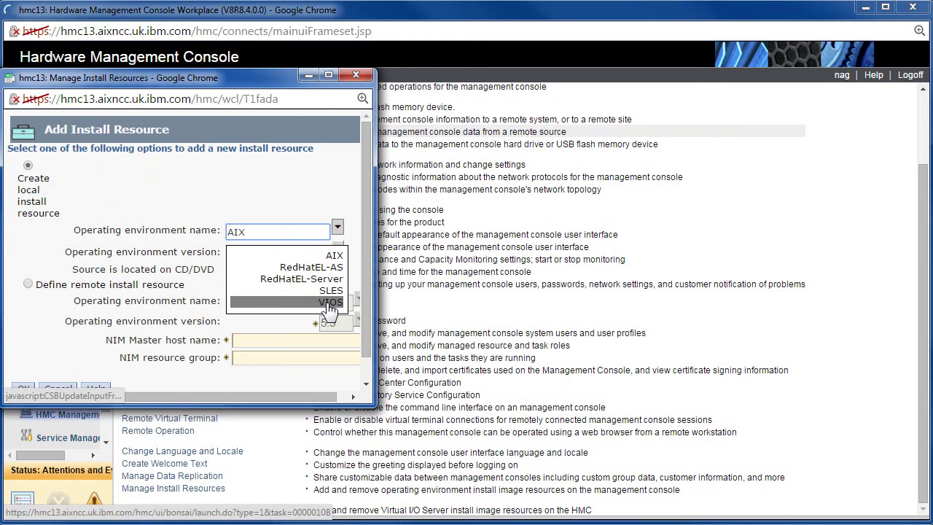
{"action": "left_click", "coordinate": [281, 195]}
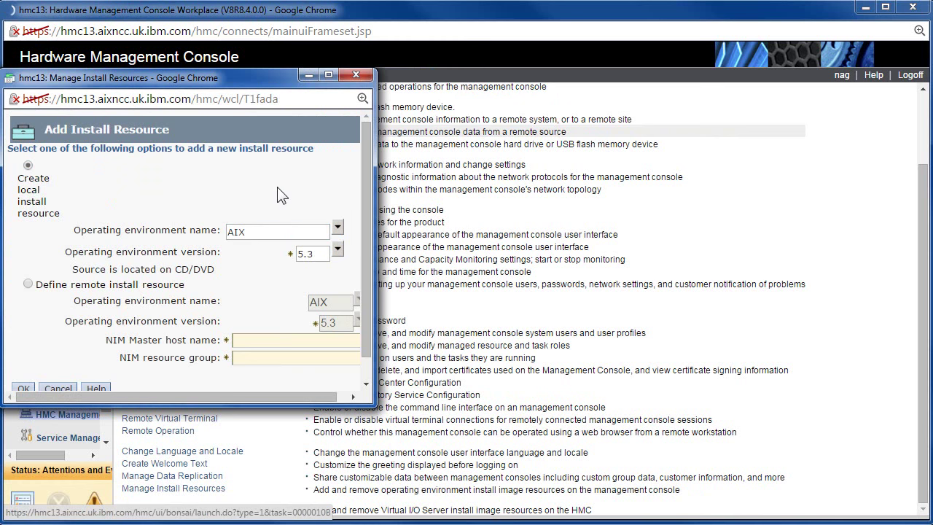
{"action": "left_click", "coordinate": [339, 252]}
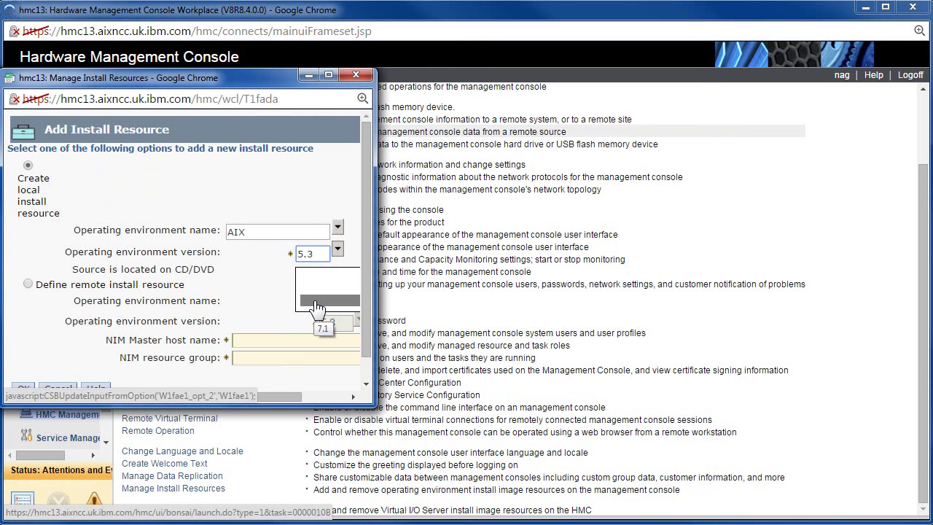
{"action": "left_click", "coordinate": [318, 303]}
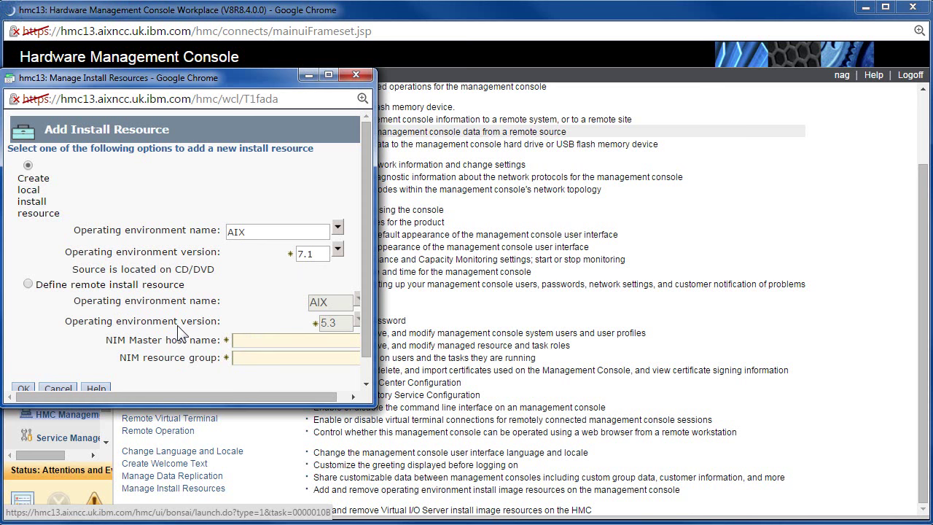
{"action": "scroll", "coordinate": [101, 321], "scroll_direction": "down", "scroll_amount": 1}
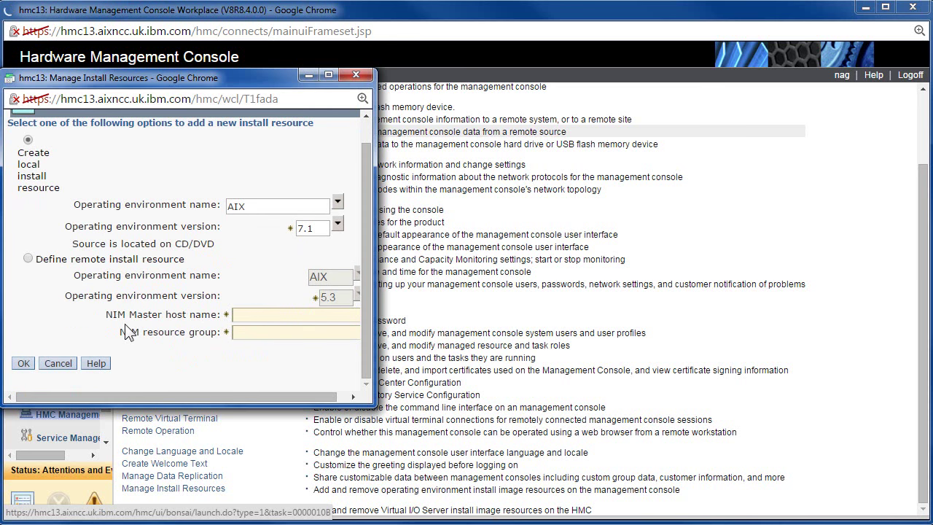
{"action": "left_click", "coordinate": [64, 361]}
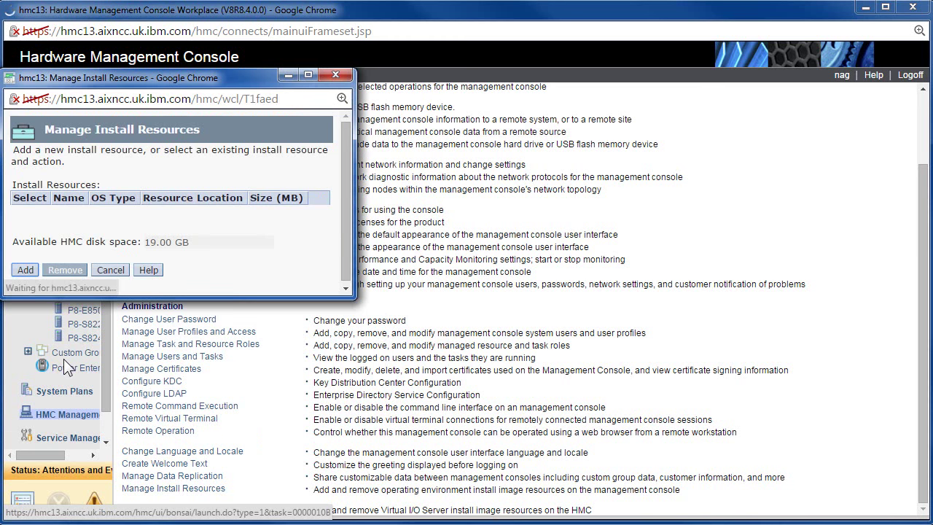
{"action": "left_click", "coordinate": [110, 269]}
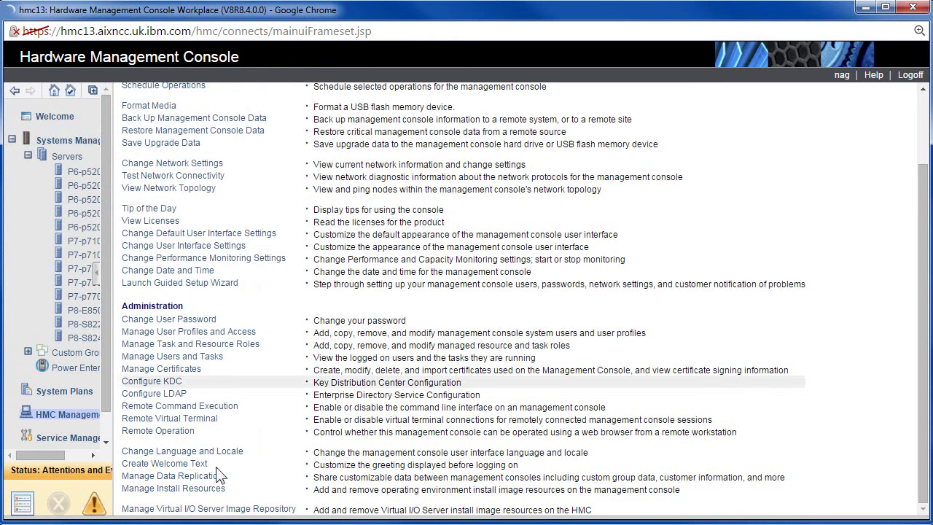
{"action": "left_click", "coordinate": [204, 511]}
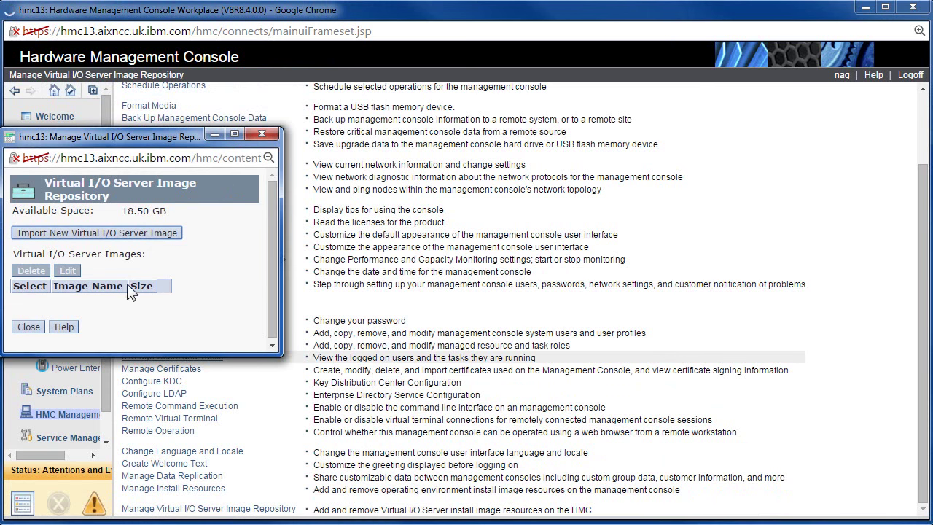
{"action": "left_click", "coordinate": [110, 232]}
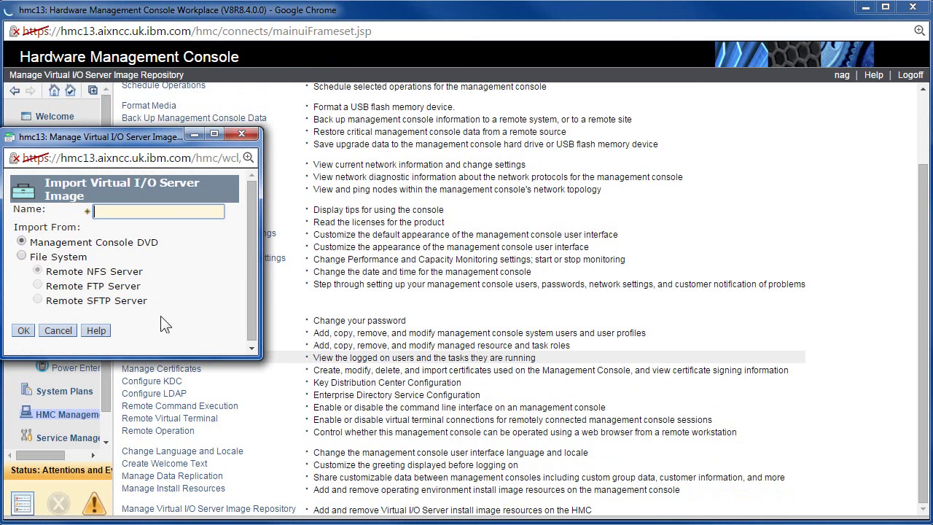
{"action": "left_click_drag", "start_coordinate": [96, 242], "coordinate": [164, 242]}
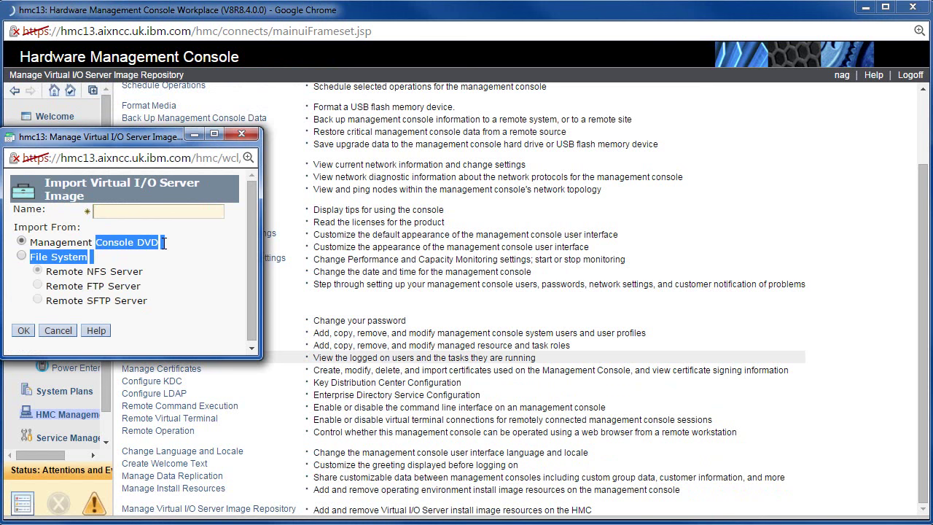
{"action": "left_click", "coordinate": [169, 246]}
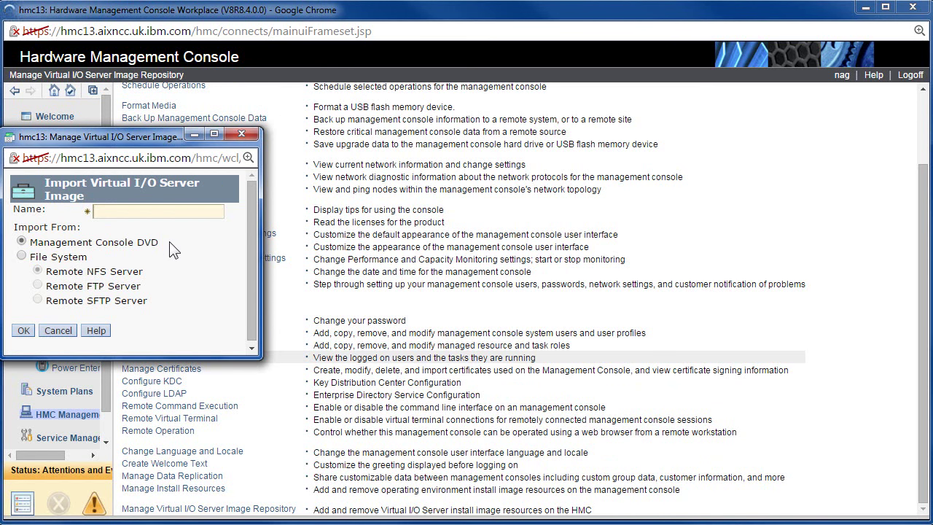
{"action": "left_click", "coordinate": [117, 210]}
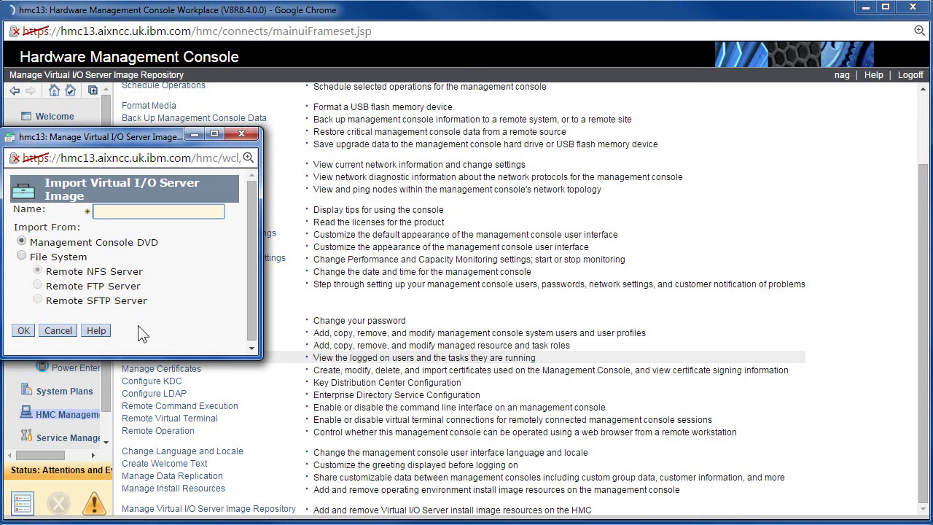
{"action": "left_click", "coordinate": [59, 330]}
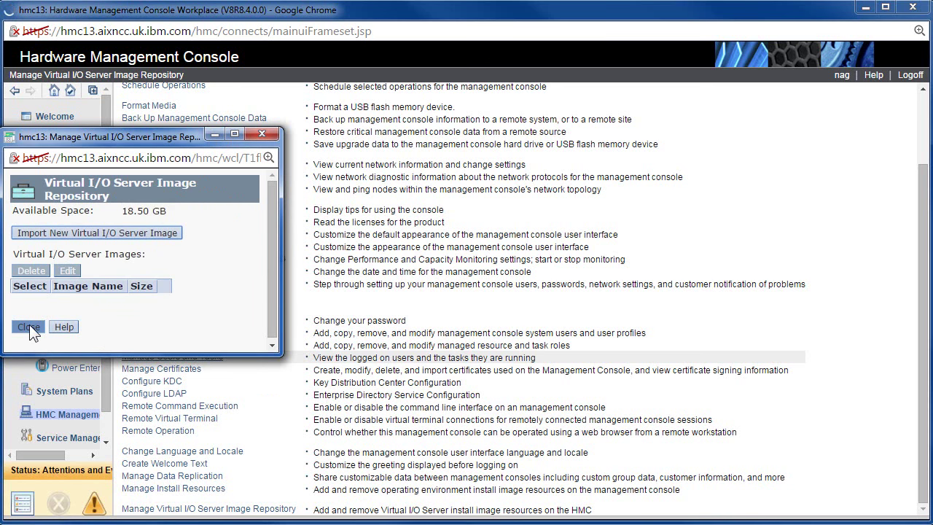
{"action": "left_click", "coordinate": [29, 328]}
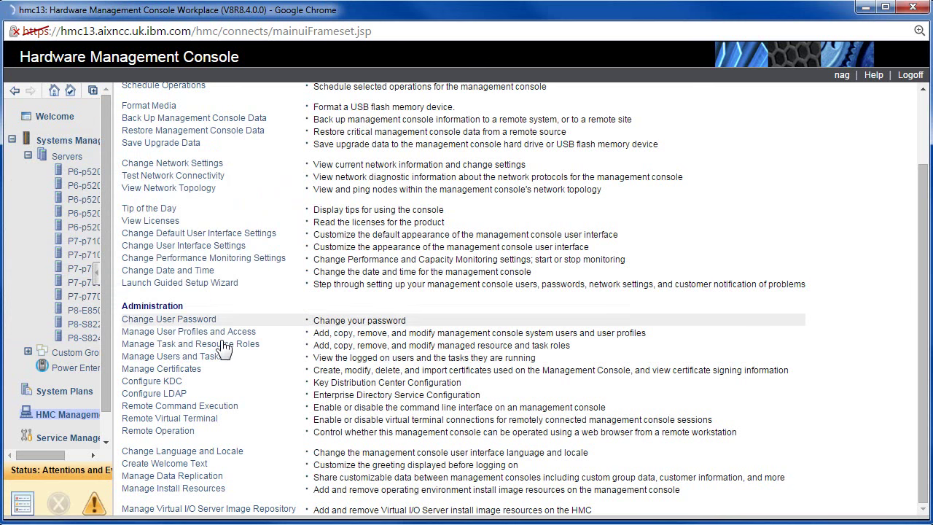